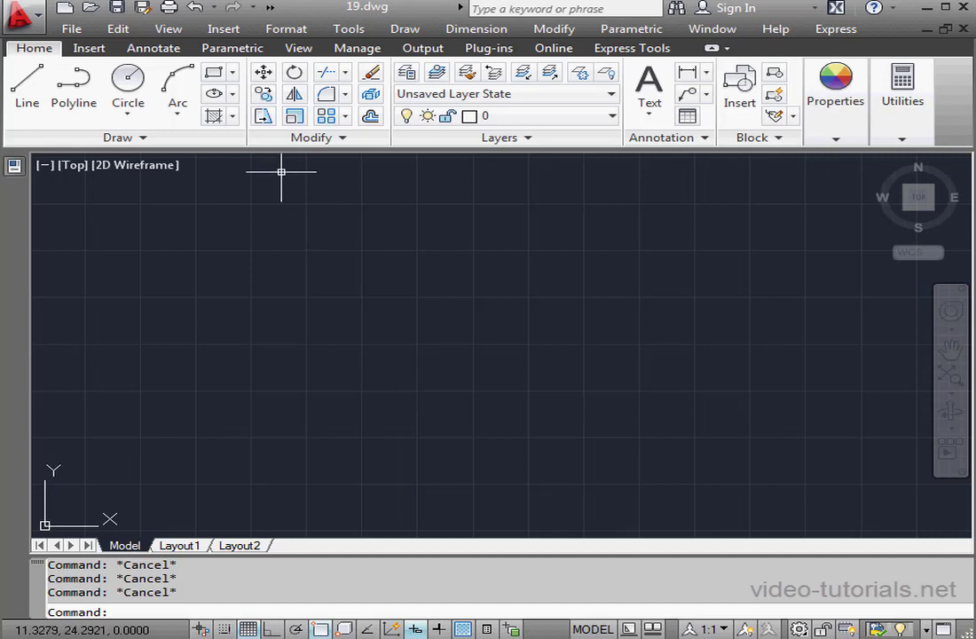
- Draw a roughly square rectangle from a lower-left corner to an opposite upper-right corner
{"action": "left_click", "coordinate": [214, 72]}
{"action": "left_click", "coordinate": [205, 475]}
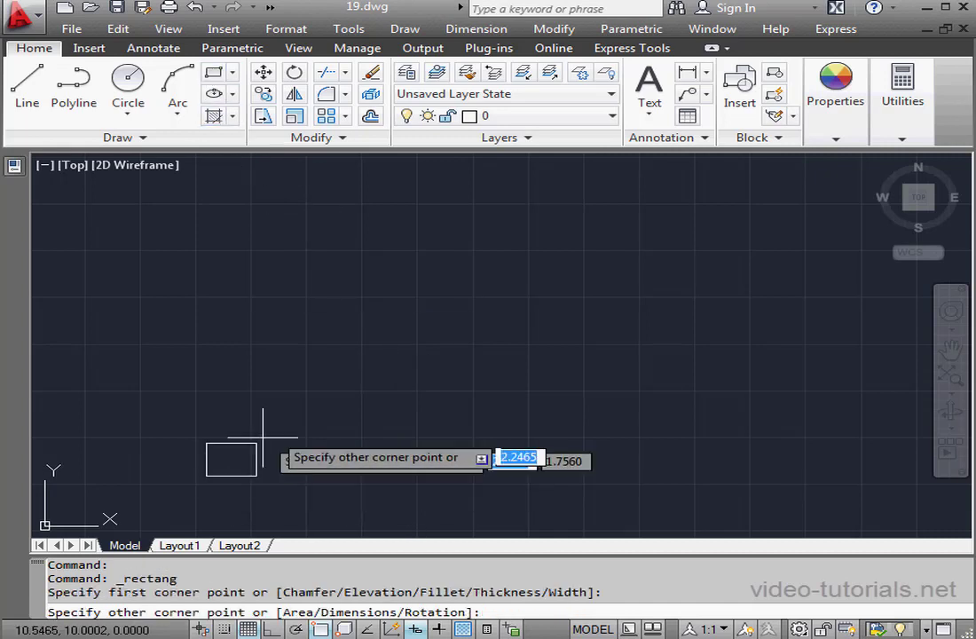
{"action": "left_click", "coordinate": [374, 336]}
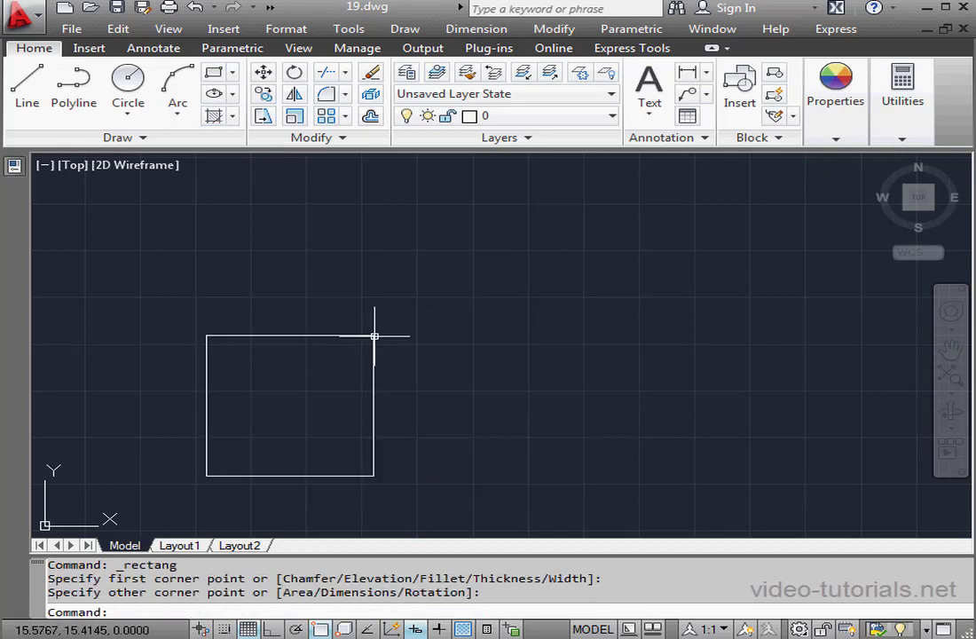
- Create a block named 'Block' from the square, with its lower-left corner as base point
{"action": "left_click", "coordinate": [776, 76]}
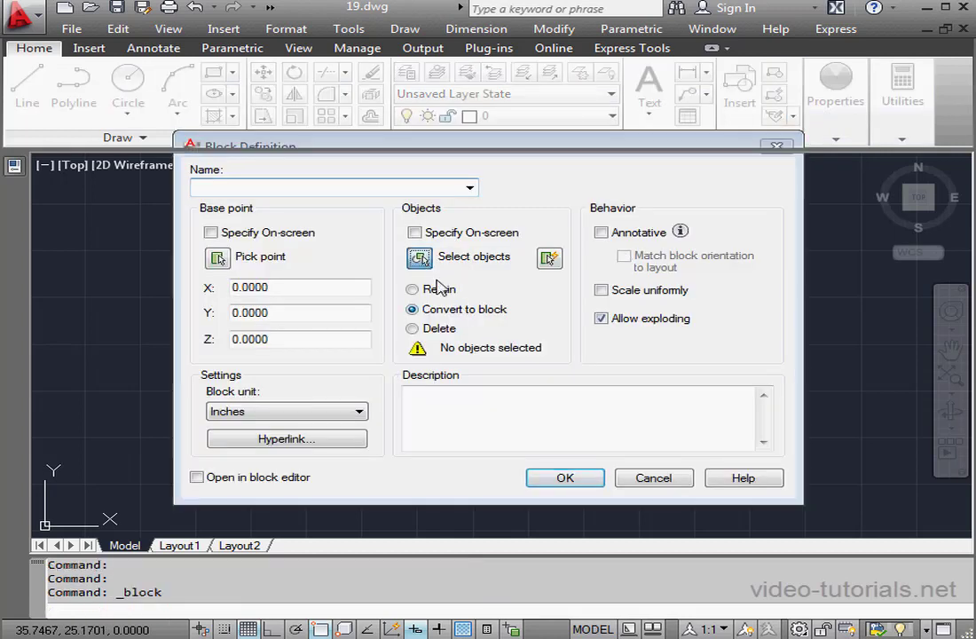
{"action": "left_click", "coordinate": [419, 258]}
{"action": "left_click", "coordinate": [374, 364]}
{"action": "key", "text": "Return"}
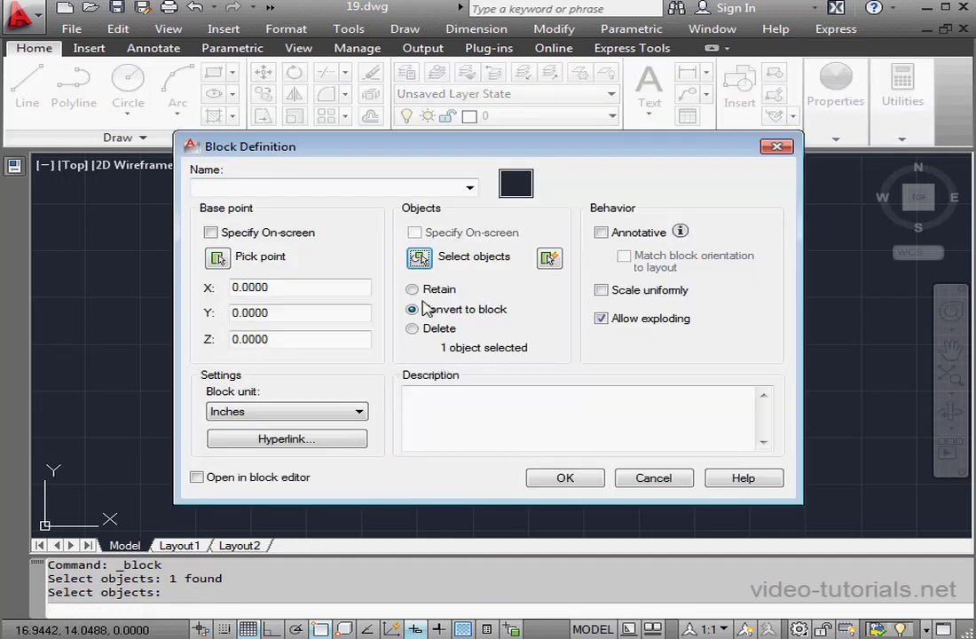
{"action": "left_click", "coordinate": [227, 265]}
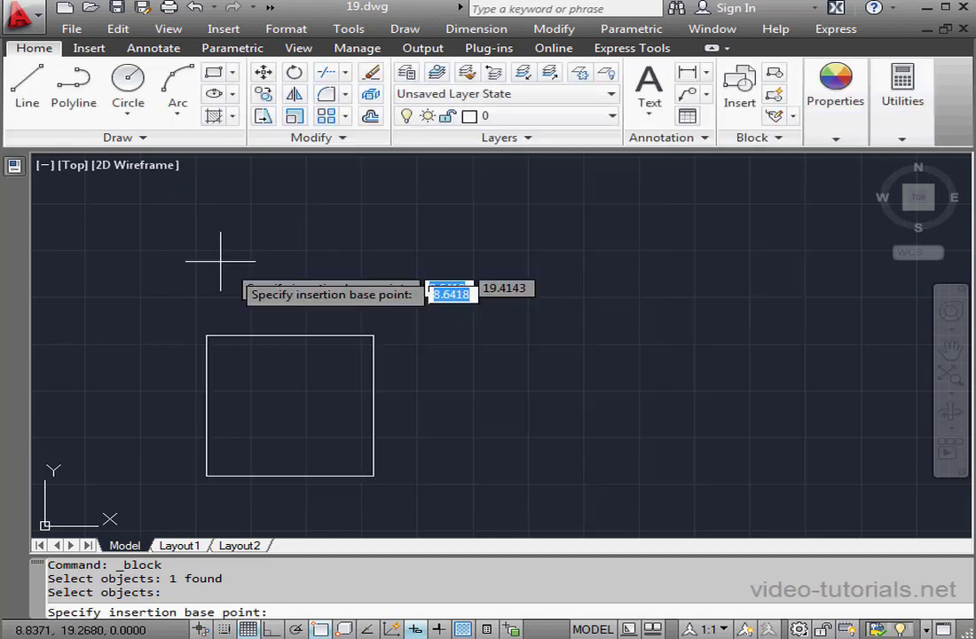
{"action": "left_click", "coordinate": [207, 473]}
{"action": "left_click", "coordinate": [306, 188]}
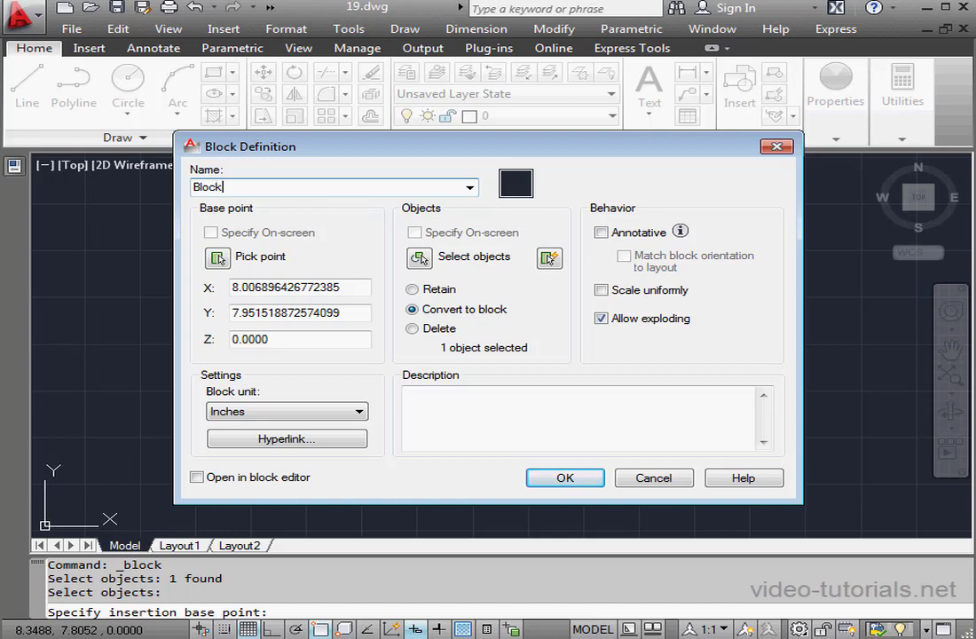
{"action": "left_click", "coordinate": [590, 479]}
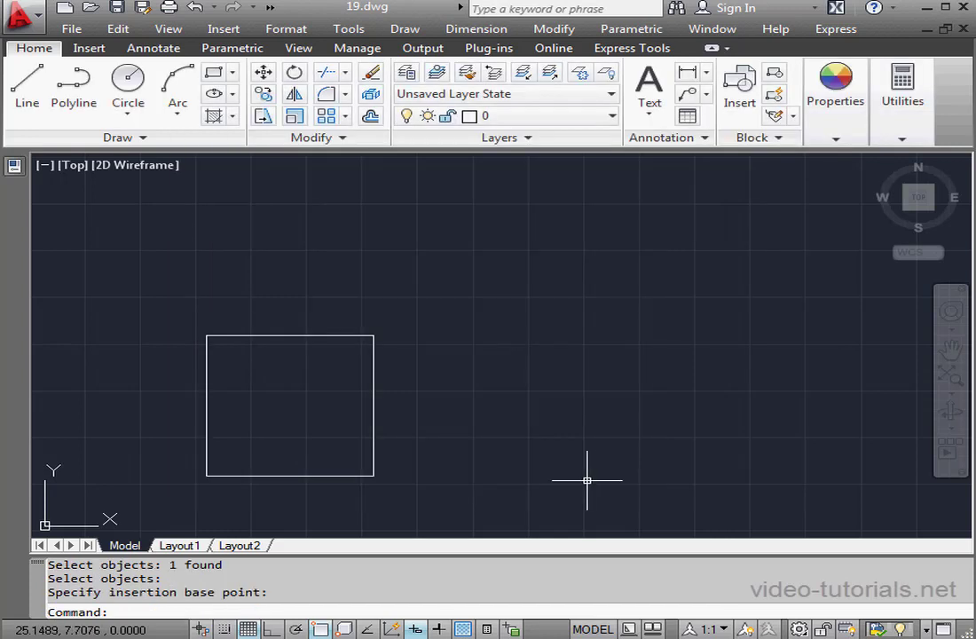
- Open 'Block' in the Block Editor and pan so the whole square is visible
{"action": "left_click", "coordinate": [776, 118]}
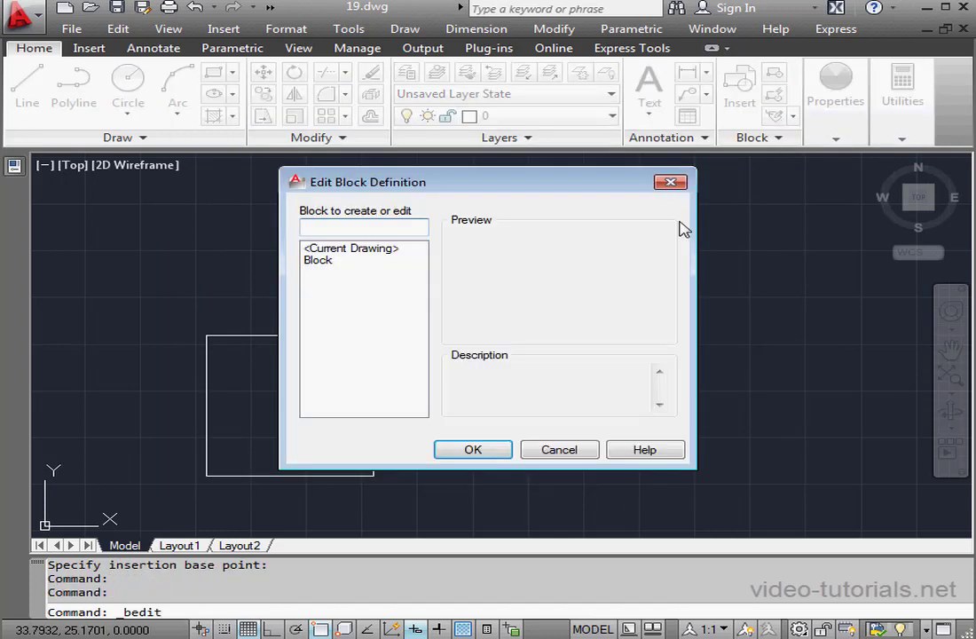
{"action": "left_click", "coordinate": [319, 261]}
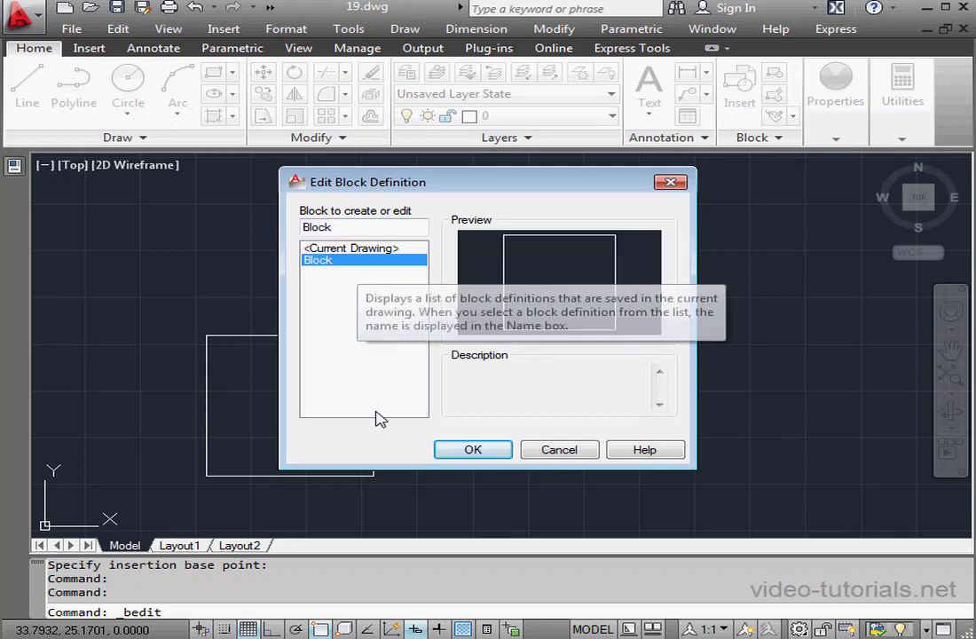
{"action": "left_click", "coordinate": [473, 450]}
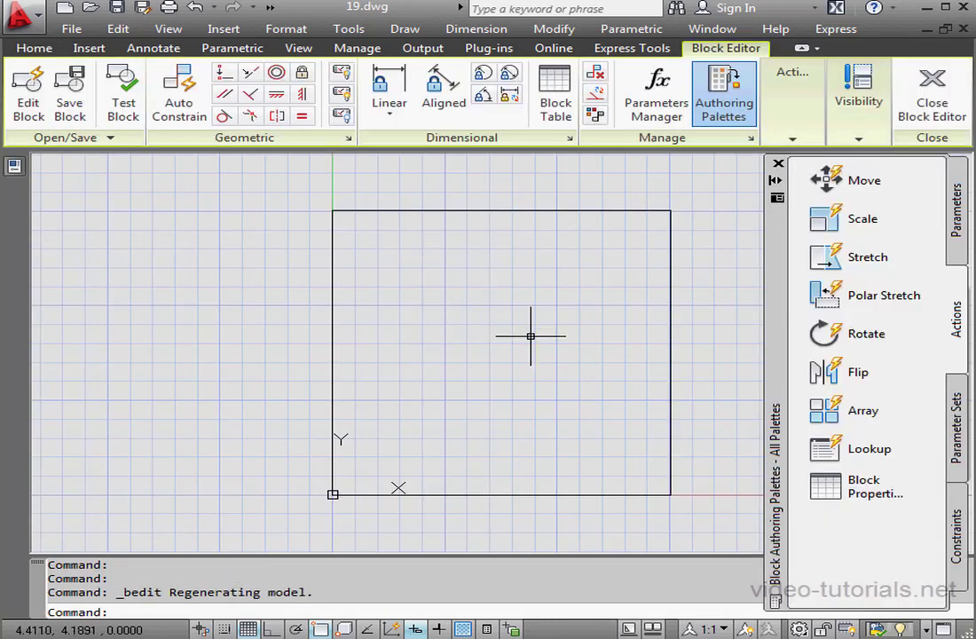
{"action": "middle_click_drag", "start_coordinate": [542, 336], "coordinate": [362, 353]}
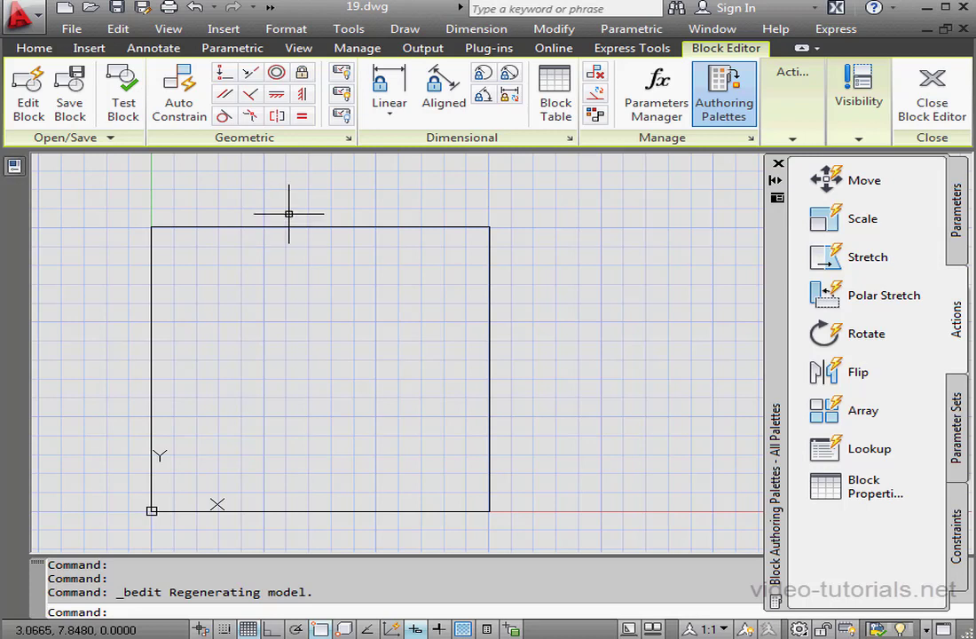
- Add a linear constraint d1=7.5210 along the square's top edge, placed above it
{"action": "left_click", "coordinate": [390, 94]}
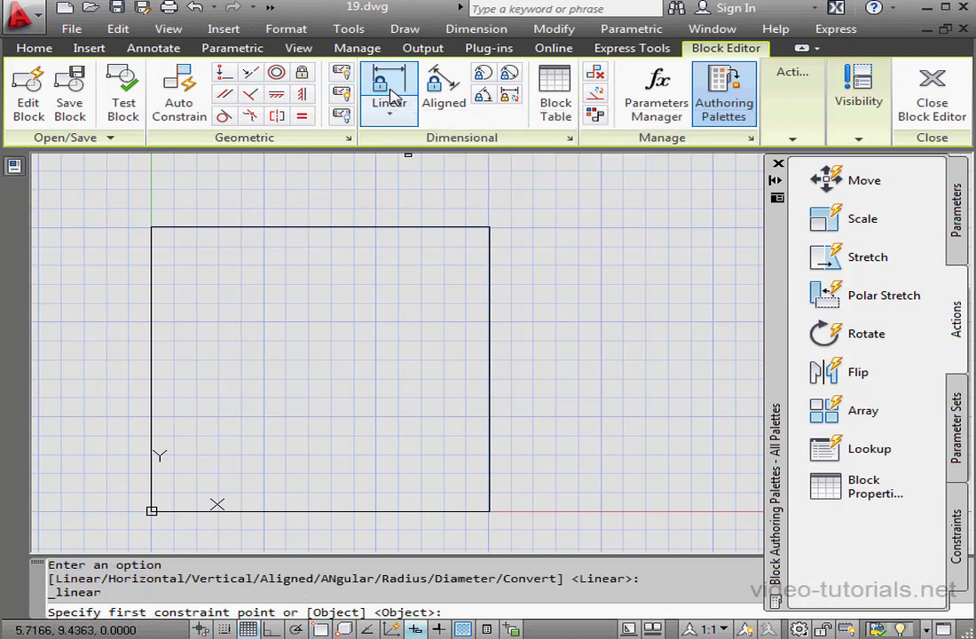
{"action": "left_click", "coordinate": [152, 227]}
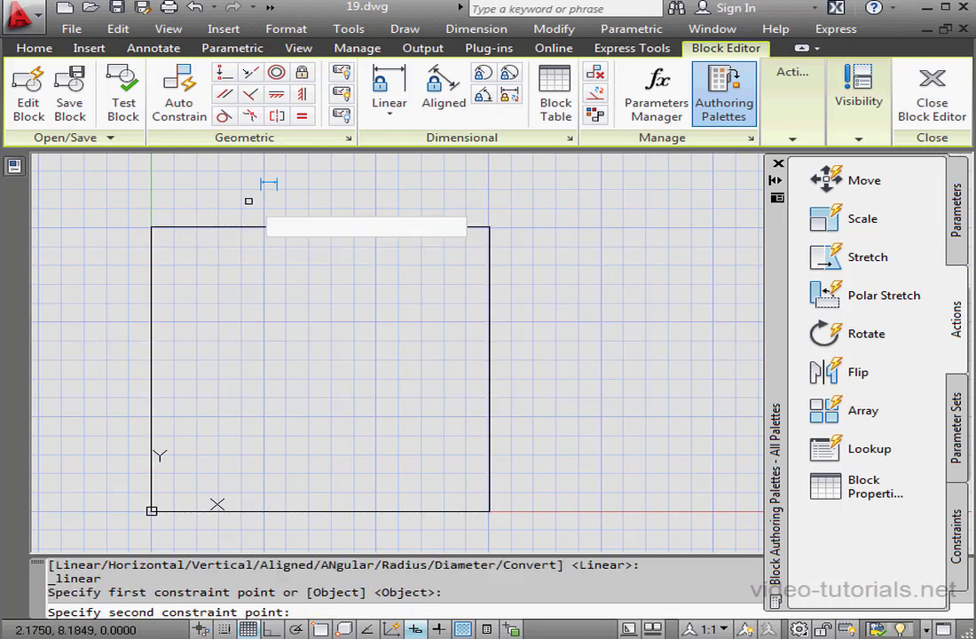
{"action": "left_click", "coordinate": [490, 227]}
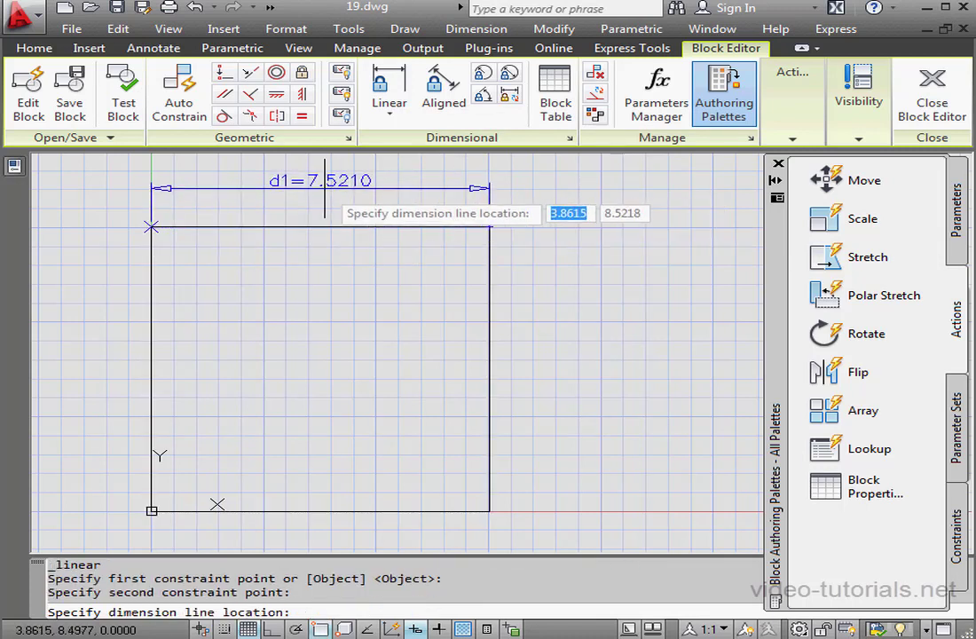
{"action": "left_click", "coordinate": [401, 191]}
{"action": "key", "text": "Return"}
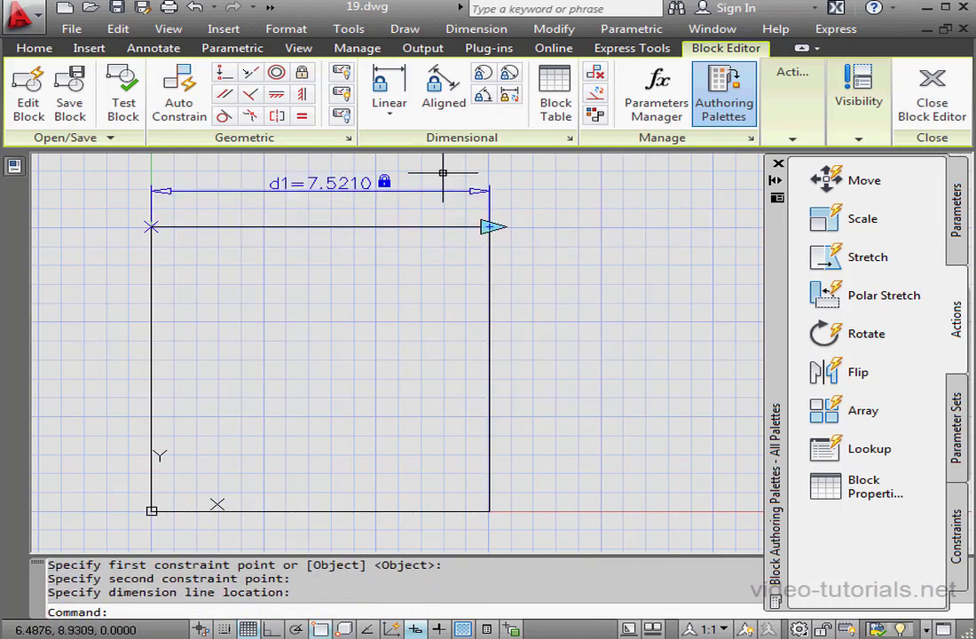
- Add a linear constraint d2=7.5118 along the right edge, placed to its right
{"action": "left_click", "coordinate": [389, 88]}
{"action": "left_click", "coordinate": [490, 228]}
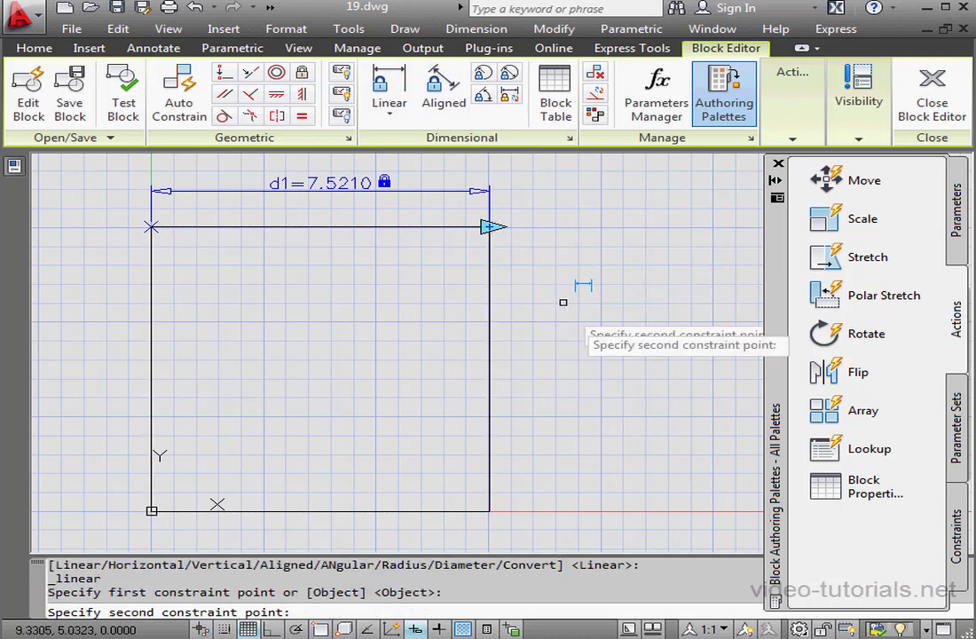
{"action": "left_click", "coordinate": [490, 511]}
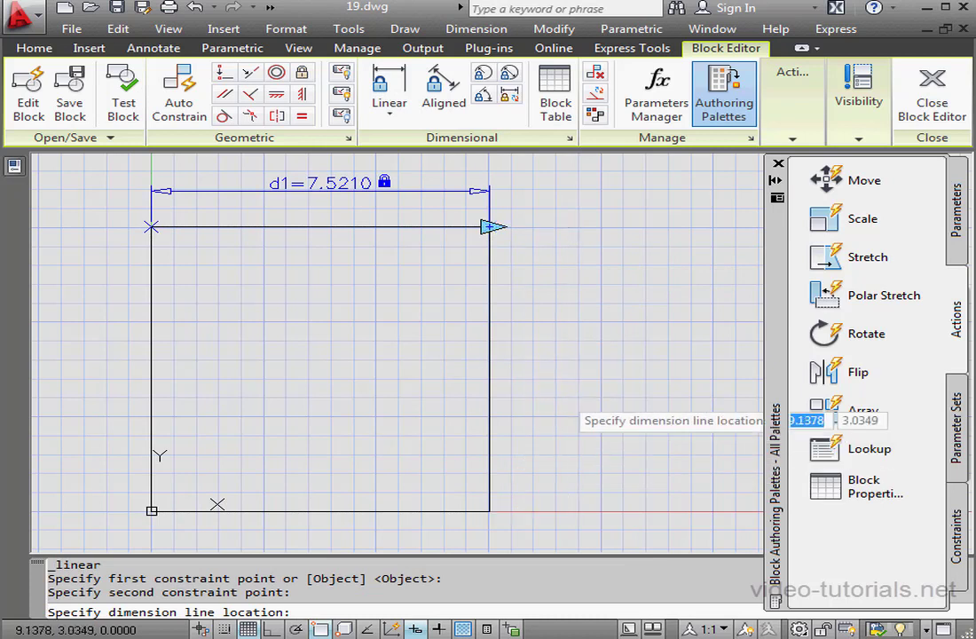
{"action": "left_click", "coordinate": [568, 424]}
{"action": "key", "text": "Return"}
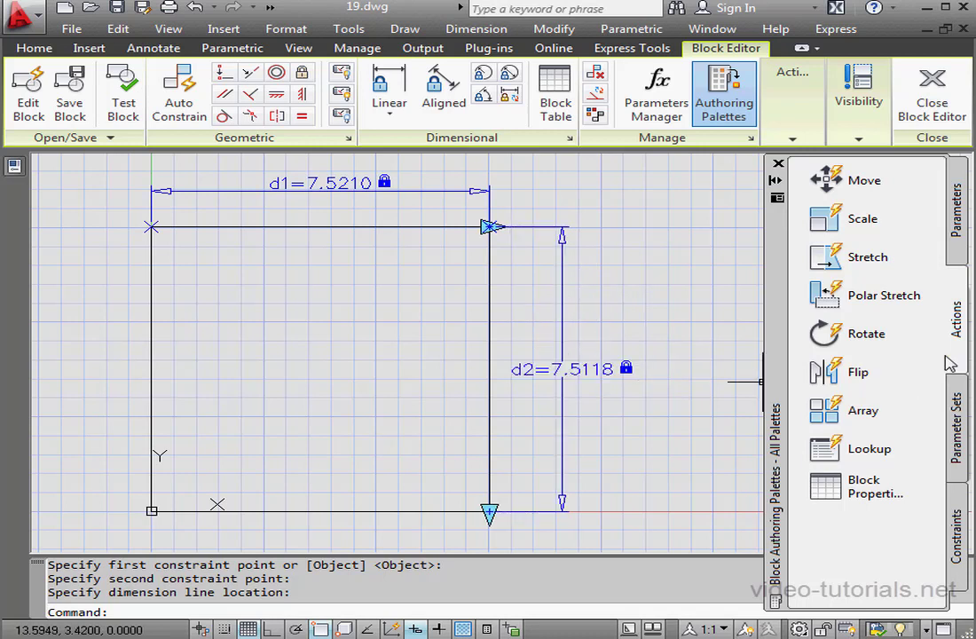
- Place a Block Properties Table parameter beside the square with one grip
{"action": "left_click", "coordinate": [847, 487]}
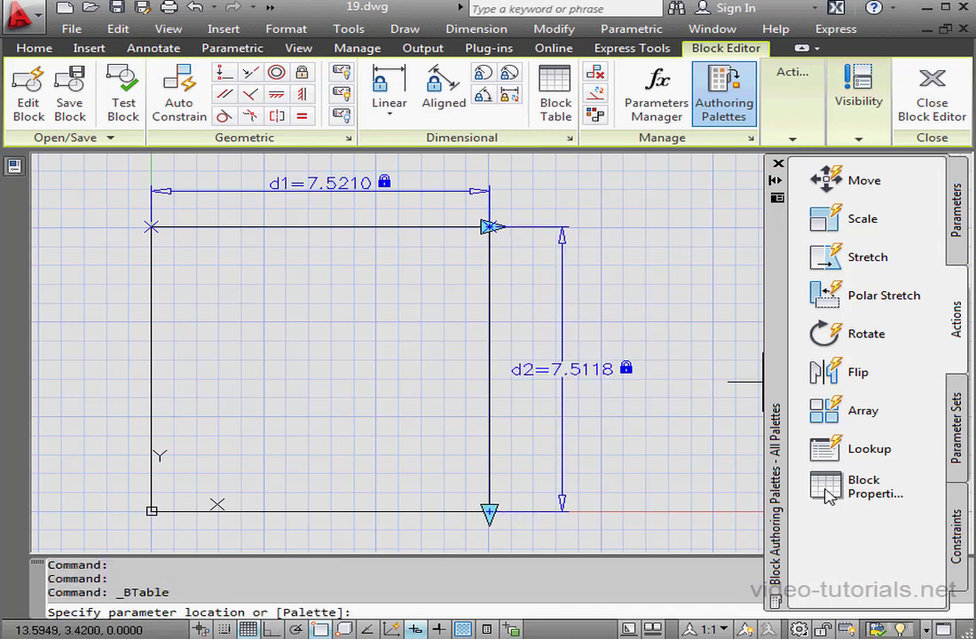
{"action": "left_click", "coordinate": [612, 225]}
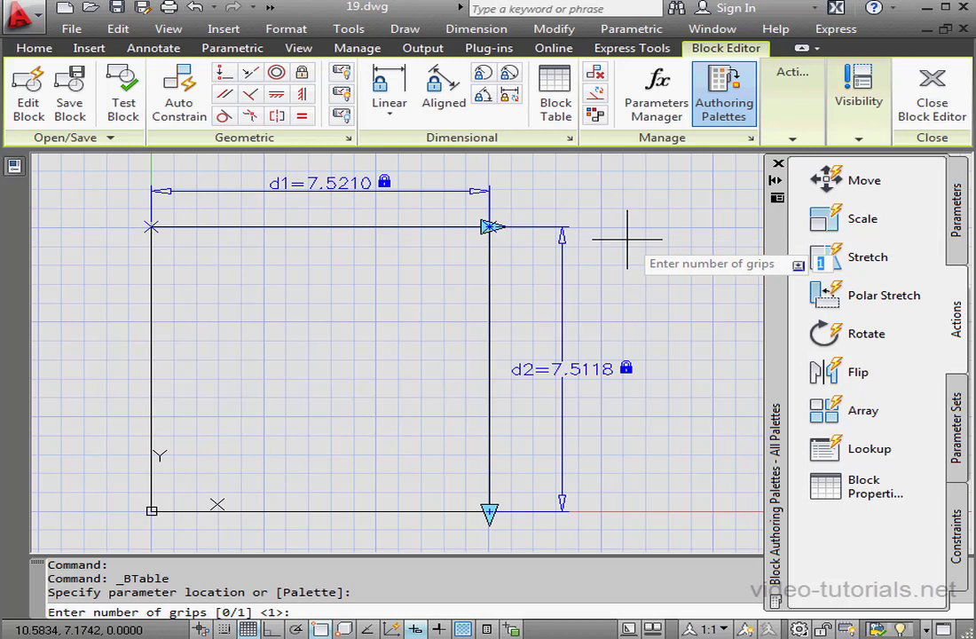
{"action": "key", "text": "Return"}
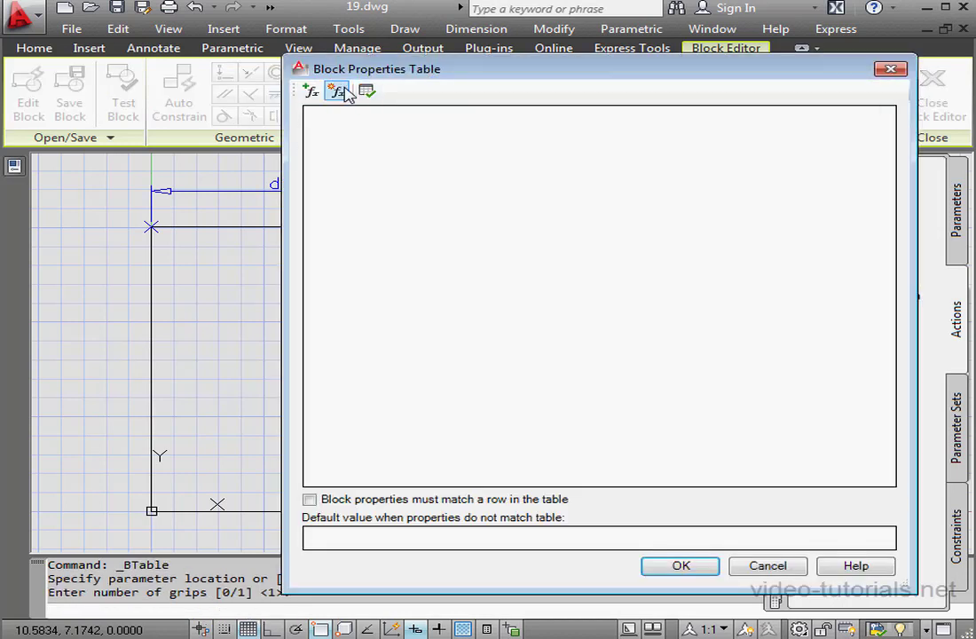
- Add d1 and d2 as table columns and enter the first row, 5 and 5
{"action": "left_click", "coordinate": [311, 92]}
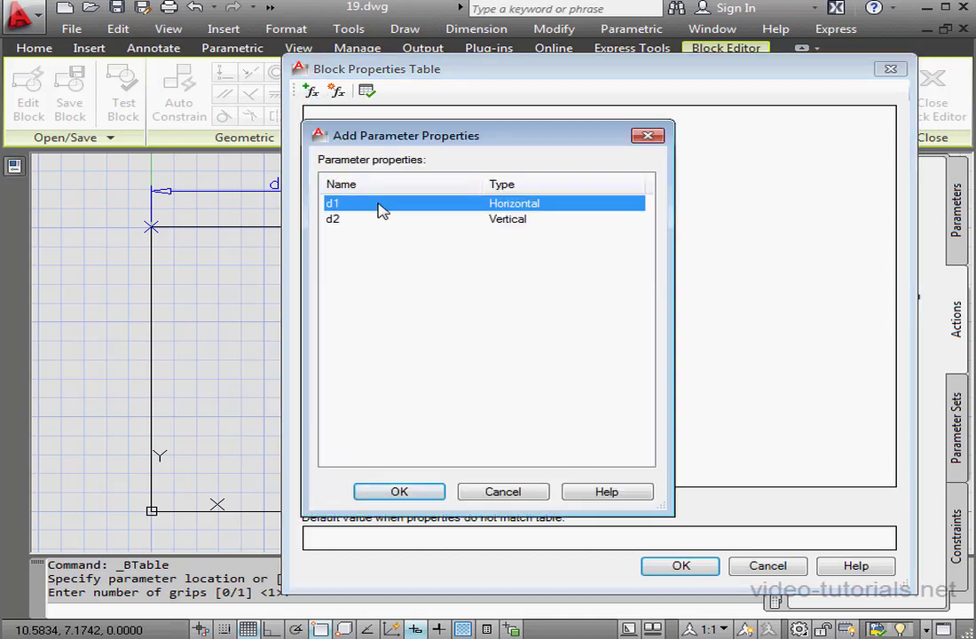
{"action": "left_click", "coordinate": [342, 220], "text": "shift"}
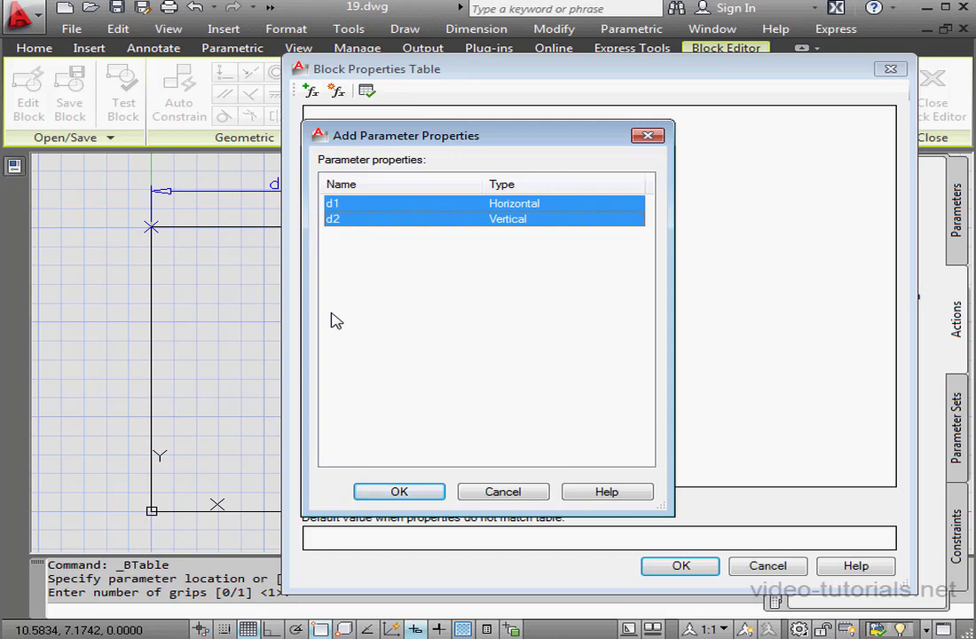
{"action": "left_click", "coordinate": [388, 494]}
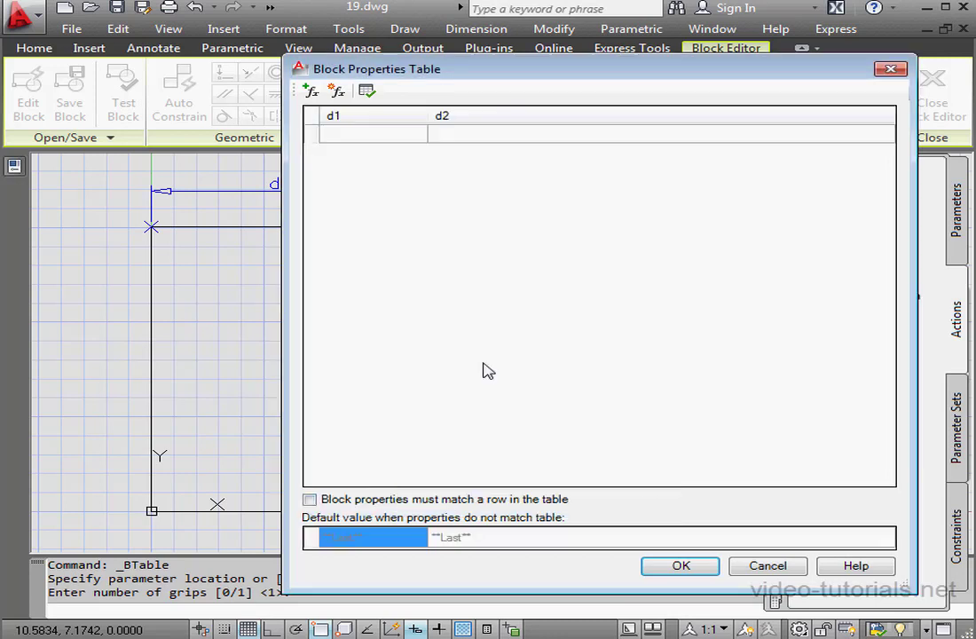
{"action": "left_click", "coordinate": [376, 142]}
{"action": "left_click", "coordinate": [373, 137]}
{"action": "type", "text": "5"}
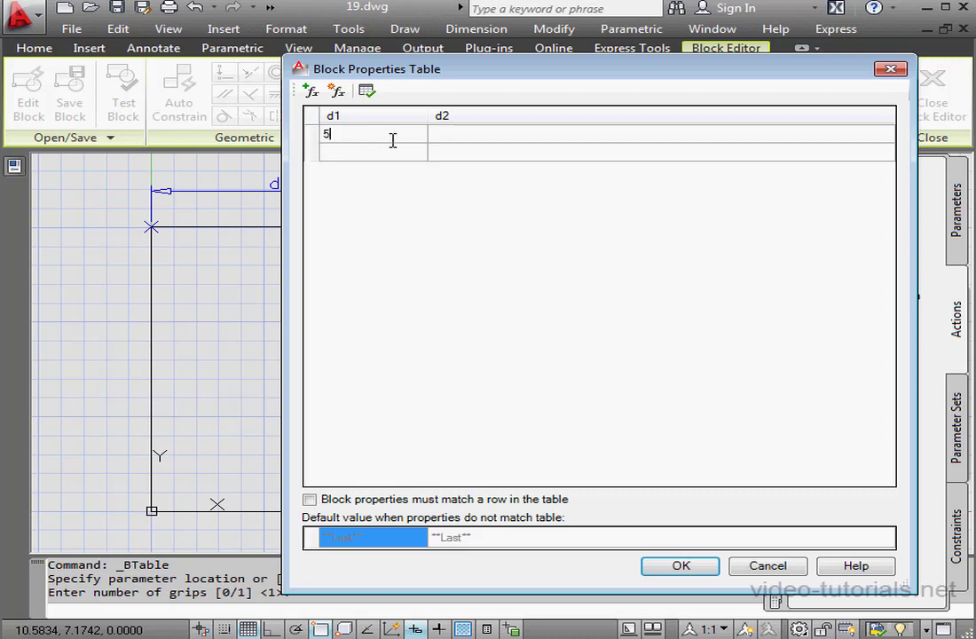
{"action": "left_click", "coordinate": [455, 139]}
{"action": "left_click", "coordinate": [461, 134]}
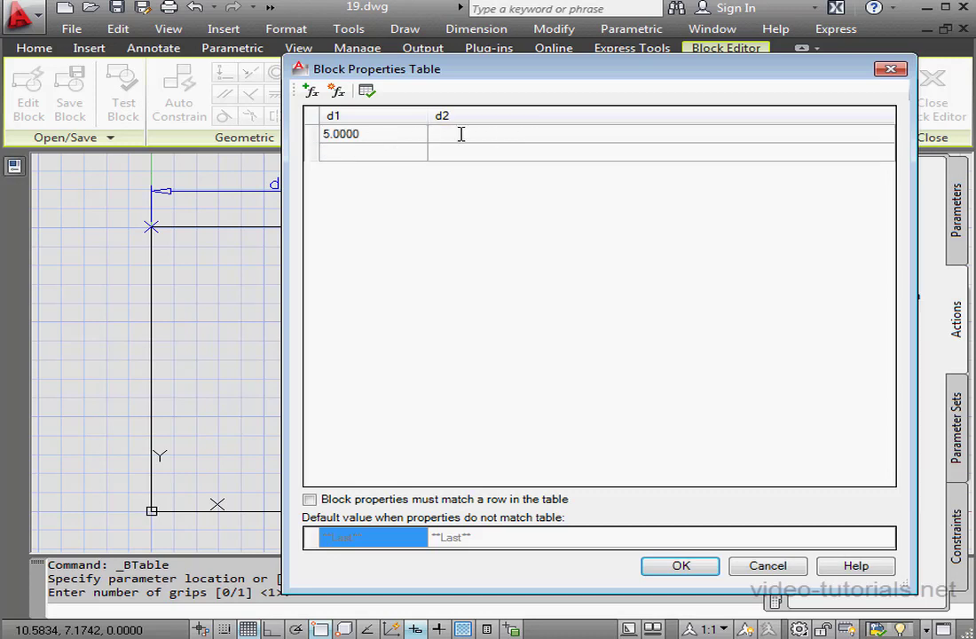
{"action": "left_click", "coordinate": [391, 158]}
- Enter rows 7/3 and 9/6 for d1/d2 and save the properties table
{"action": "left_click", "coordinate": [387, 153]}
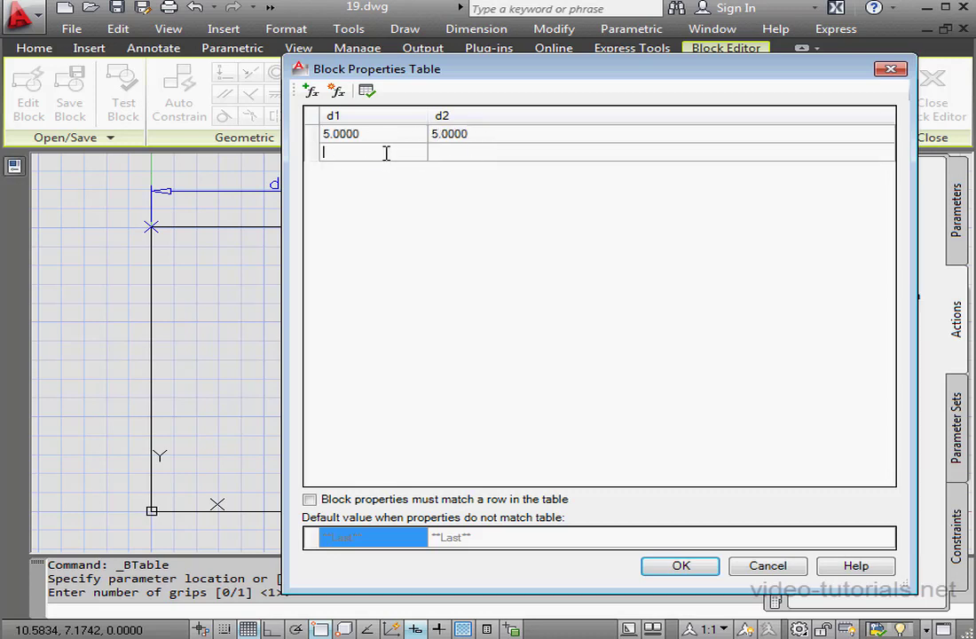
{"action": "type", "text": "7"}
{"action": "left_click", "coordinate": [468, 158]}
{"action": "left_click", "coordinate": [467, 151]}
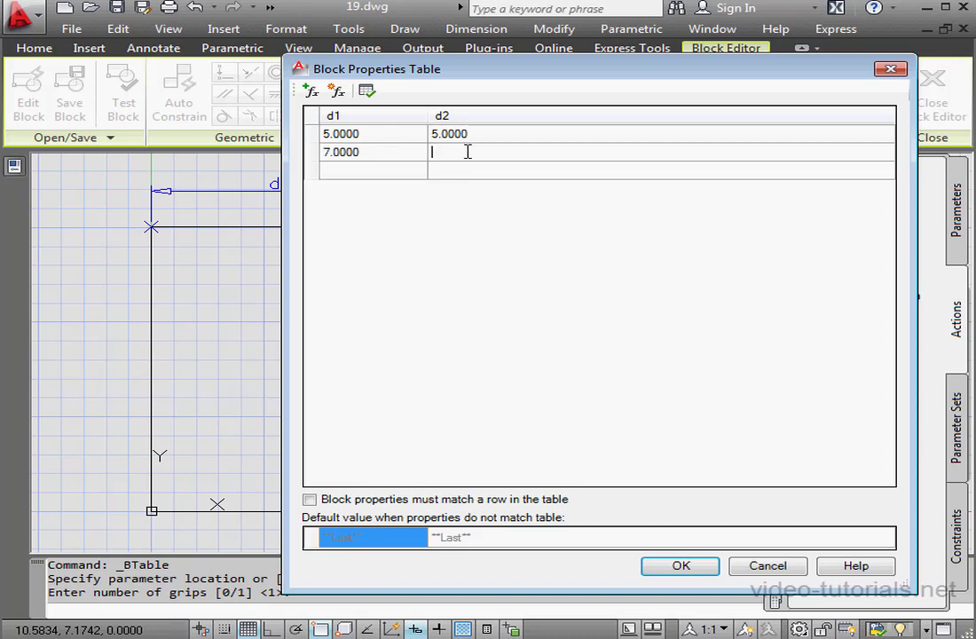
{"action": "left_click", "coordinate": [391, 171]}
{"action": "left_click", "coordinate": [387, 171]}
{"action": "type", "text": "9"}
{"action": "left_click", "coordinate": [452, 174]}
{"action": "left_click", "coordinate": [460, 173]}
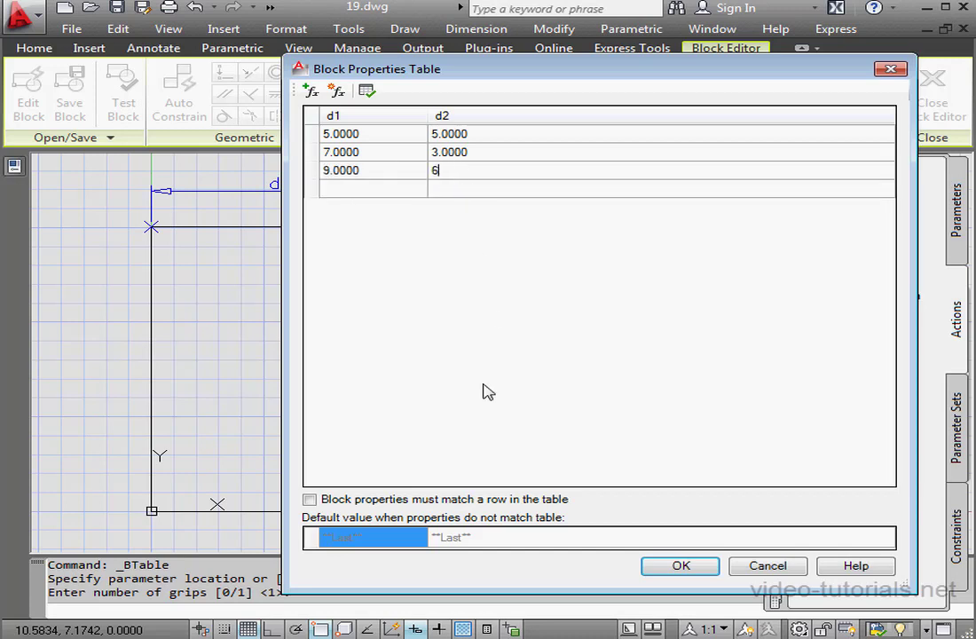
{"action": "left_click", "coordinate": [680, 566]}
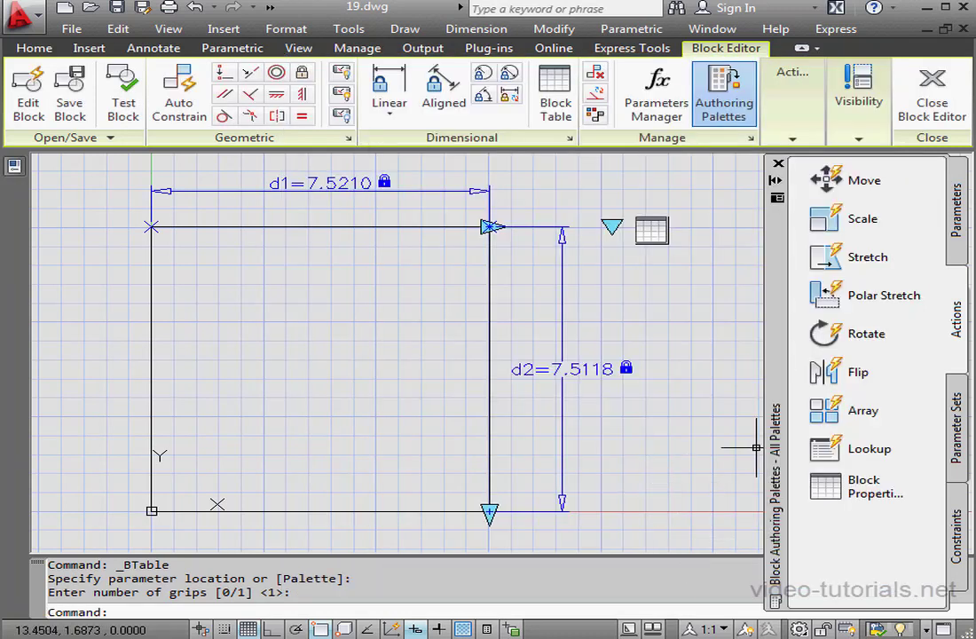
- Save changes, exit the Block Editor, and select the square block in the drawing
{"action": "left_click", "coordinate": [934, 110]}
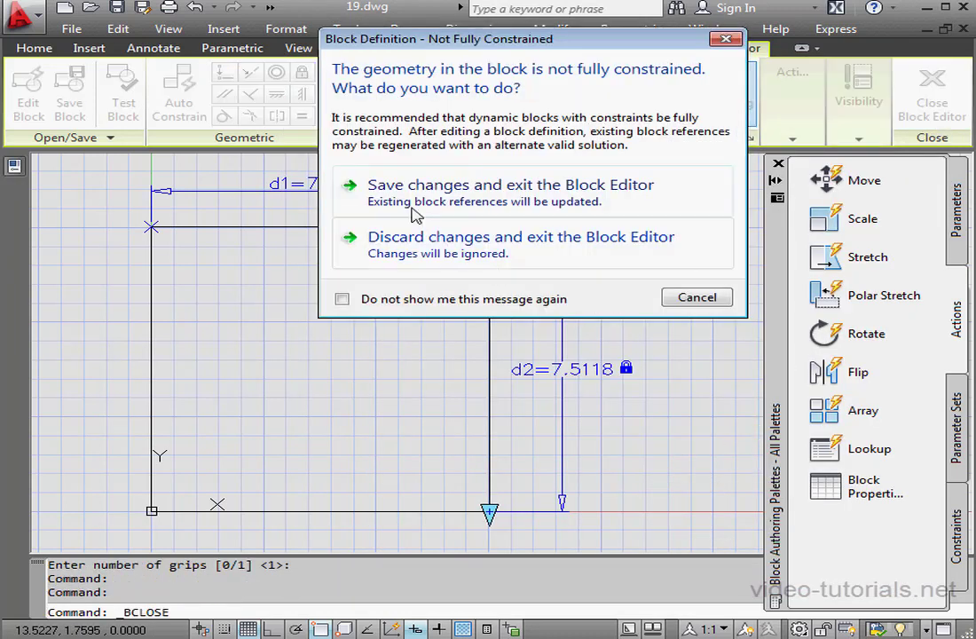
{"action": "left_click", "coordinate": [463, 185]}
{"action": "left_click", "coordinate": [374, 372]}
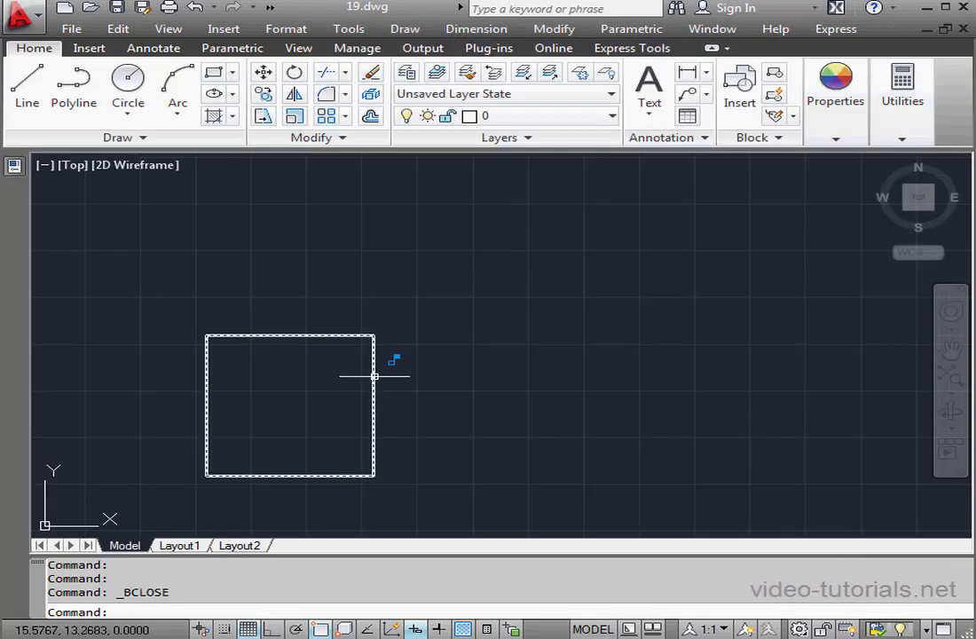
- Switch the block's d1 lookup value to 5.0000, then to 7.0000
{"action": "left_click", "coordinate": [434, 335]}
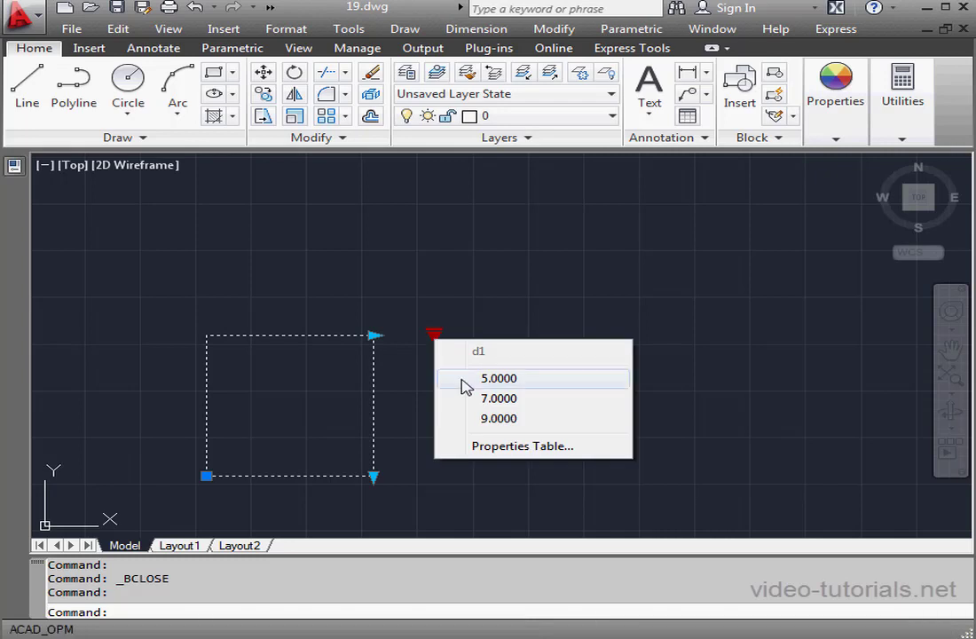
{"action": "left_click", "coordinate": [501, 373]}
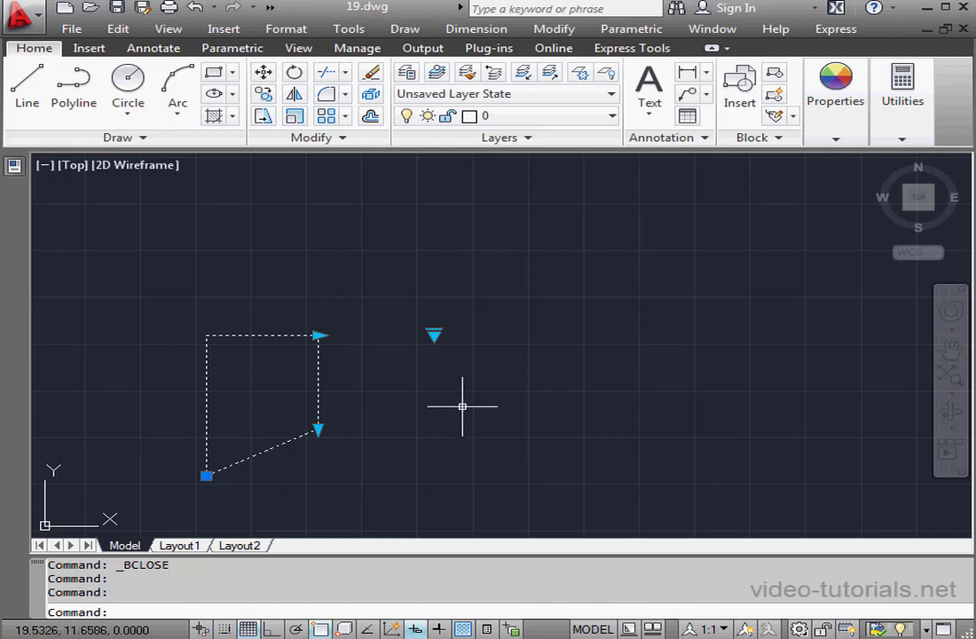
{"action": "left_click", "coordinate": [434, 335]}
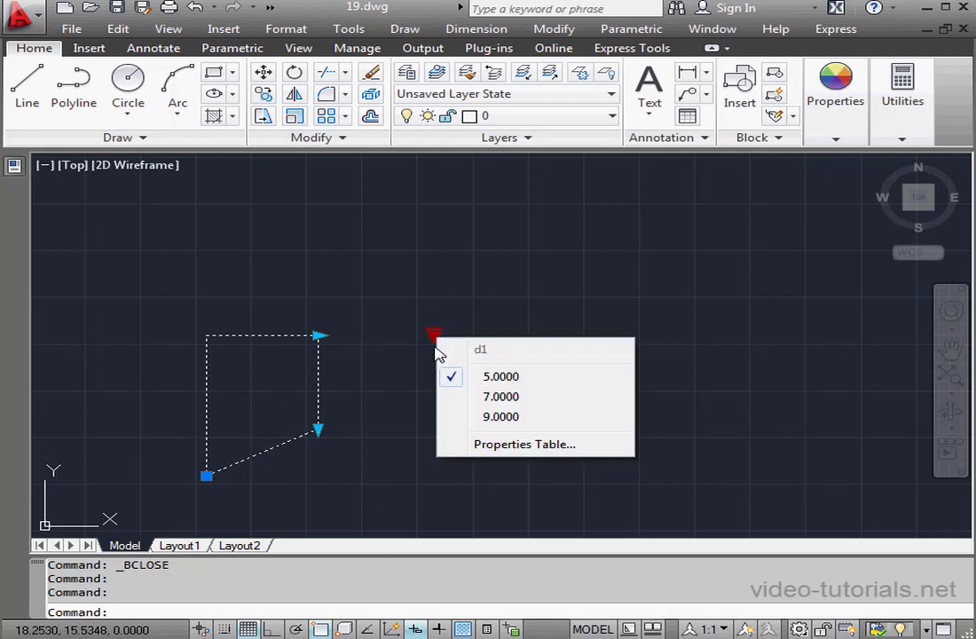
{"action": "left_click", "coordinate": [503, 396]}
{"action": "left_click", "coordinate": [434, 335]}
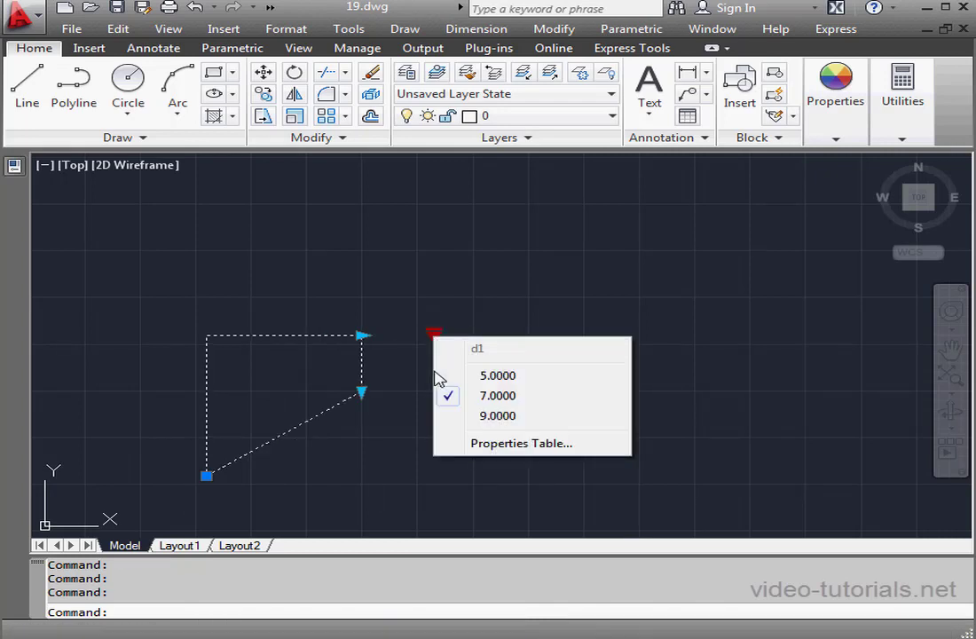
- Set the block to the 9.0000 size and reopen 'Block' in the Block Editor
{"action": "left_click", "coordinate": [468, 417]}
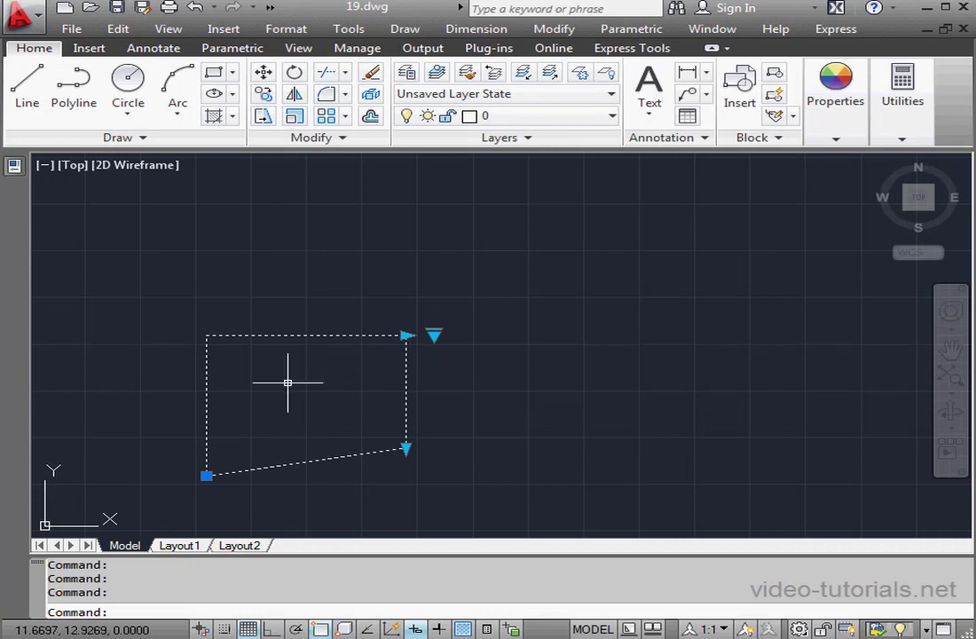
{"action": "left_click", "coordinate": [769, 99]}
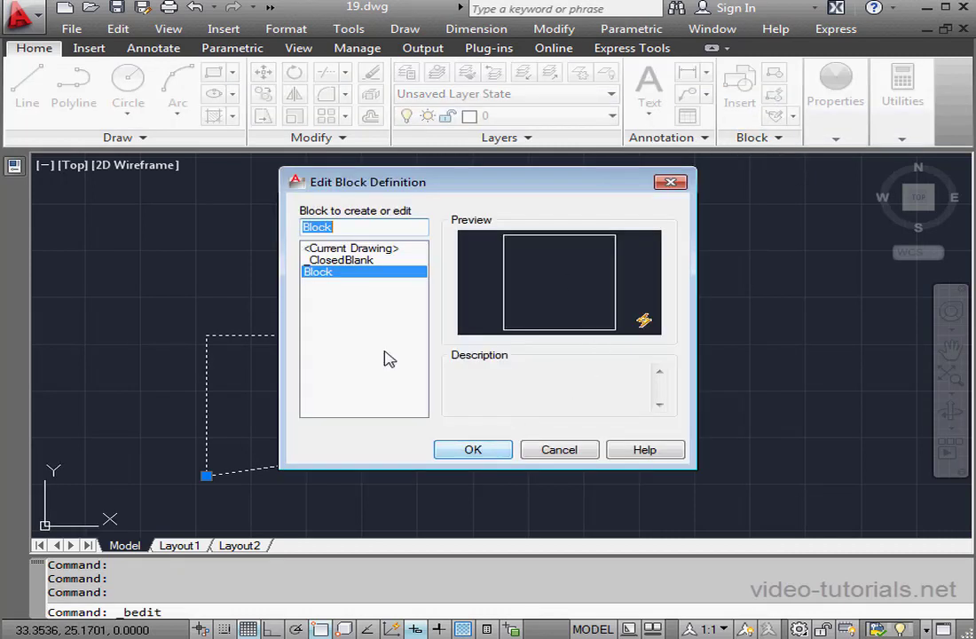
{"action": "left_click", "coordinate": [473, 450]}
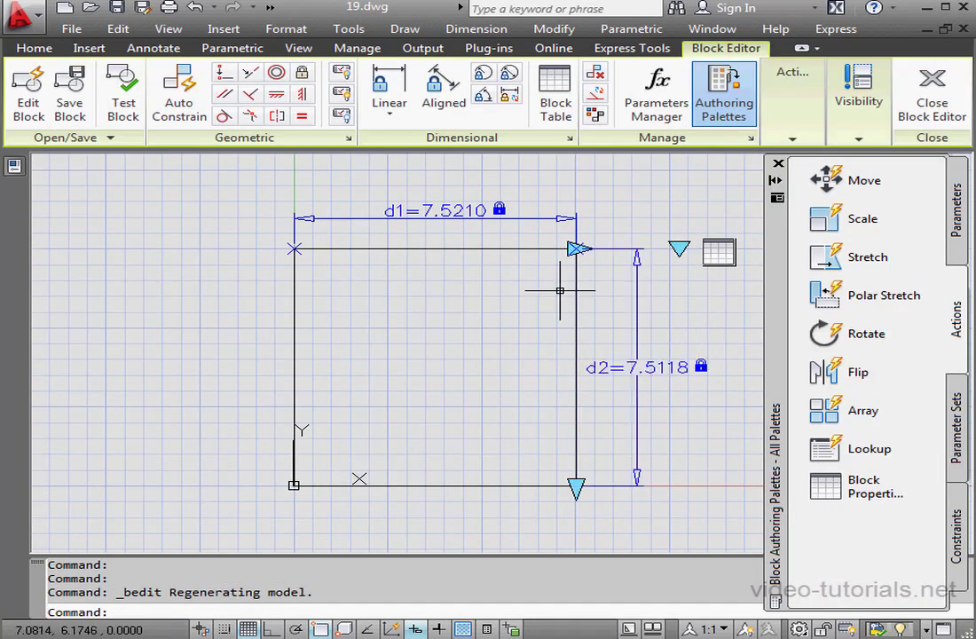
- Apply horizontal constraints to the square's top and bottom edges
{"action": "left_click", "coordinate": [277, 93]}
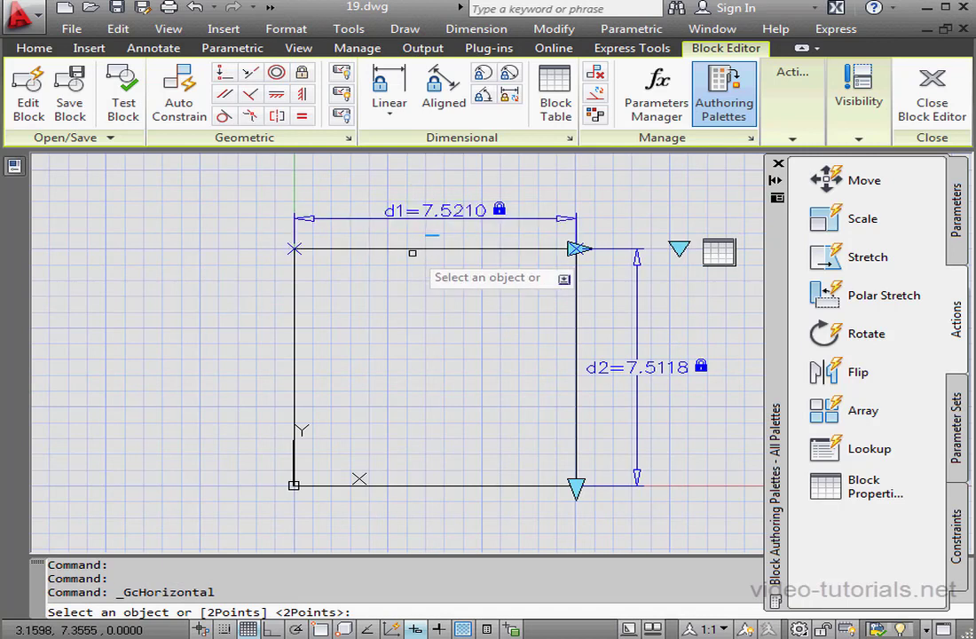
{"action": "left_click", "coordinate": [411, 249]}
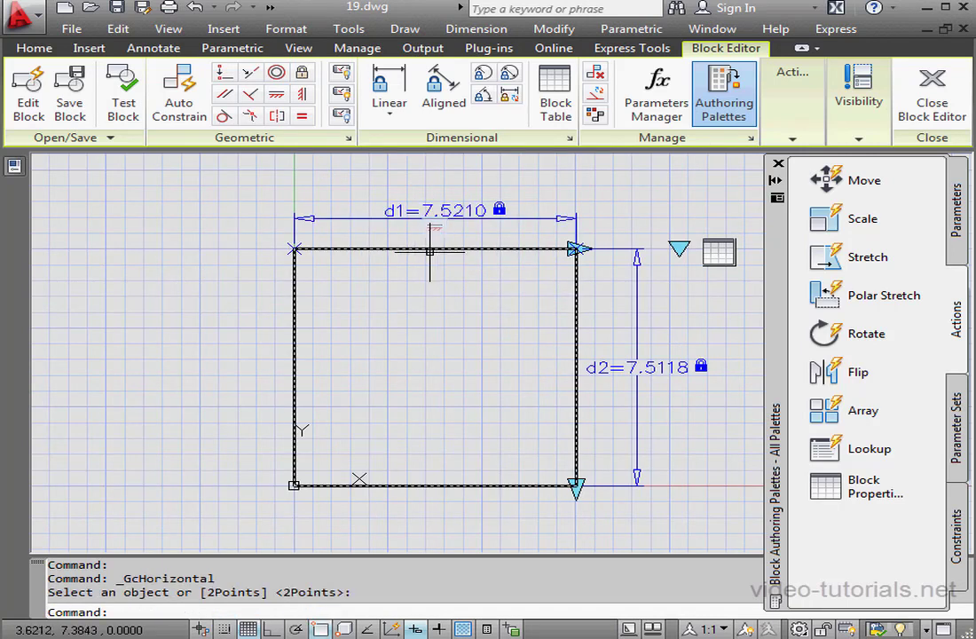
{"action": "left_click", "coordinate": [255, 114]}
{"action": "left_click", "coordinate": [466, 480]}
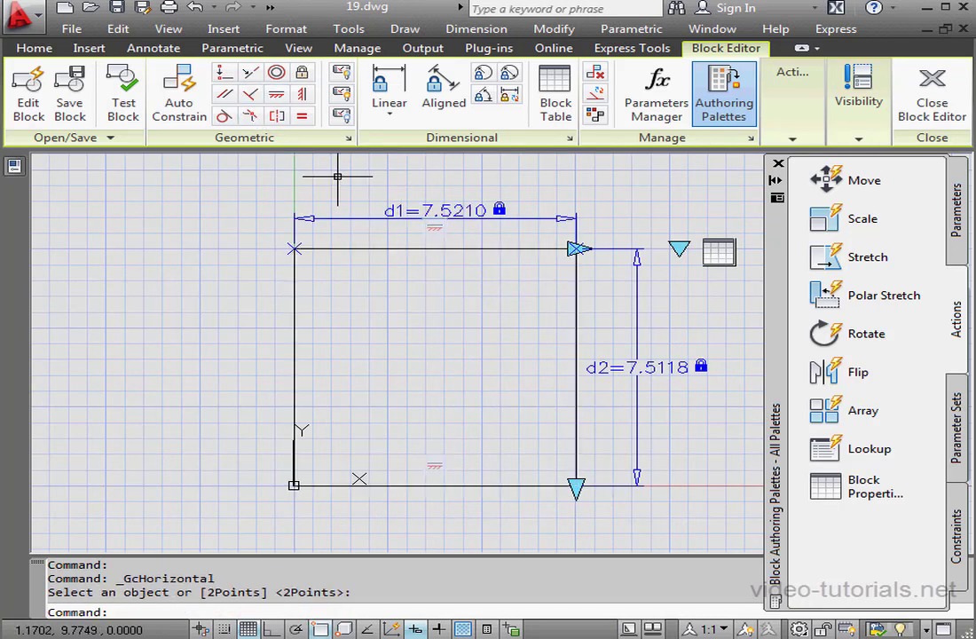
- Make the left and right edges vertical, then save and close the Block Editor
{"action": "left_click", "coordinate": [302, 94]}
{"action": "left_click", "coordinate": [294, 313]}
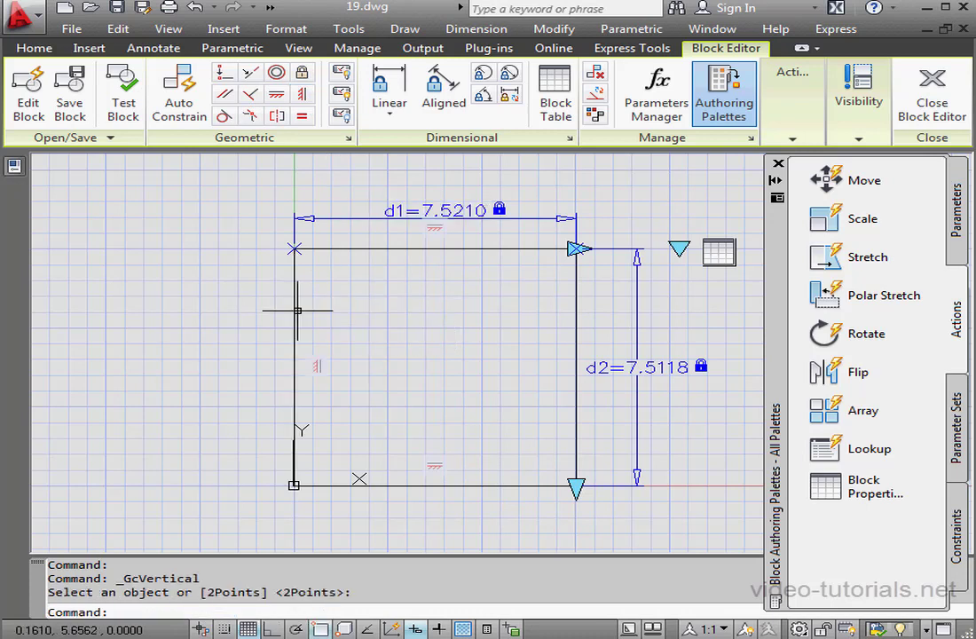
{"action": "left_click", "coordinate": [303, 93]}
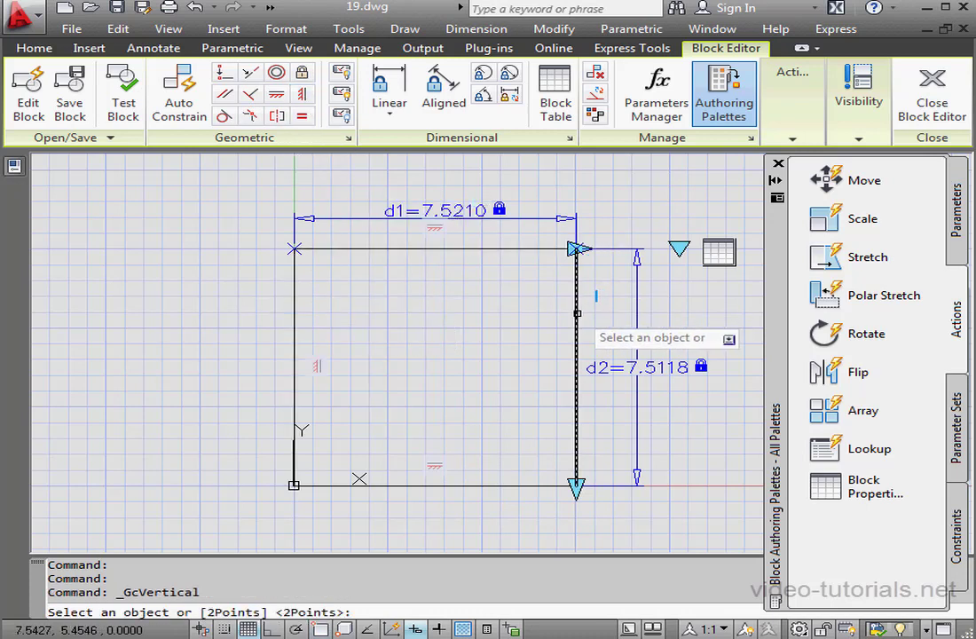
{"action": "left_click", "coordinate": [577, 314]}
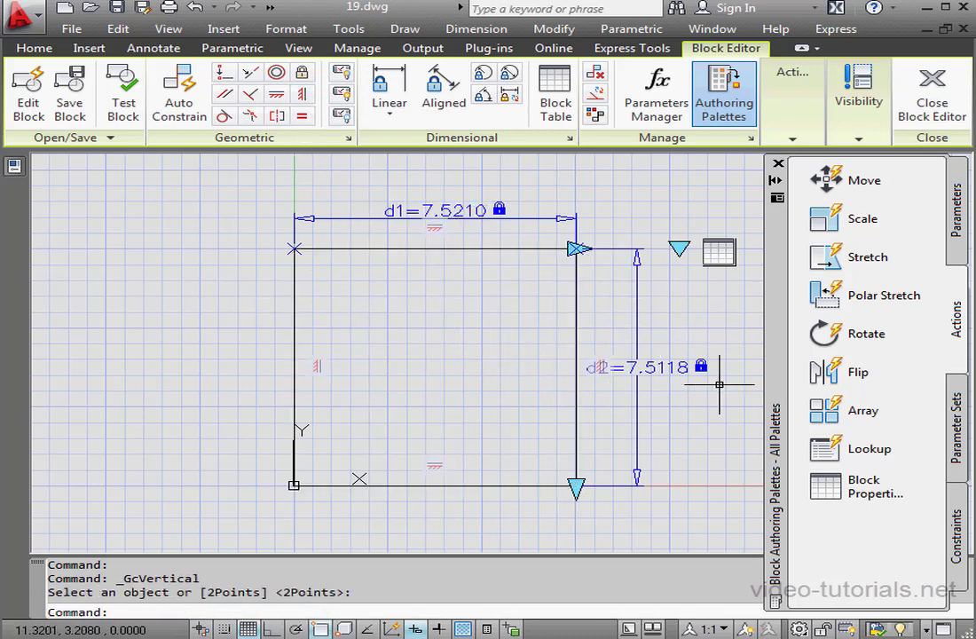
{"action": "left_click", "coordinate": [931, 87]}
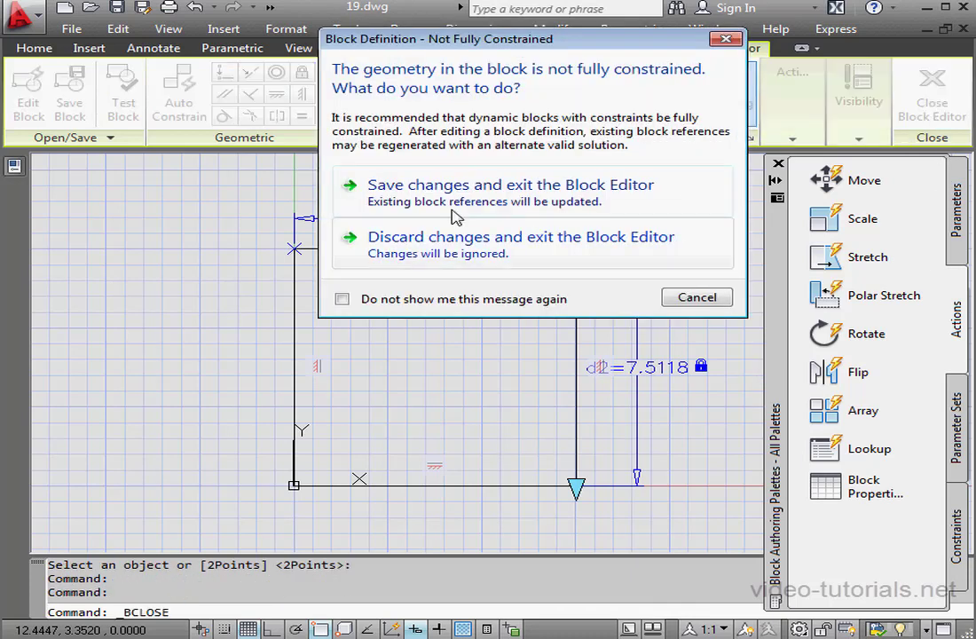
{"action": "left_click", "coordinate": [417, 191]}
- Switch the block's d1 width through 5, 7 and 9 with its lookup grip, ending at 9 by 6
{"action": "left_click", "coordinate": [406, 373]}
{"action": "left_click", "coordinate": [434, 334]}
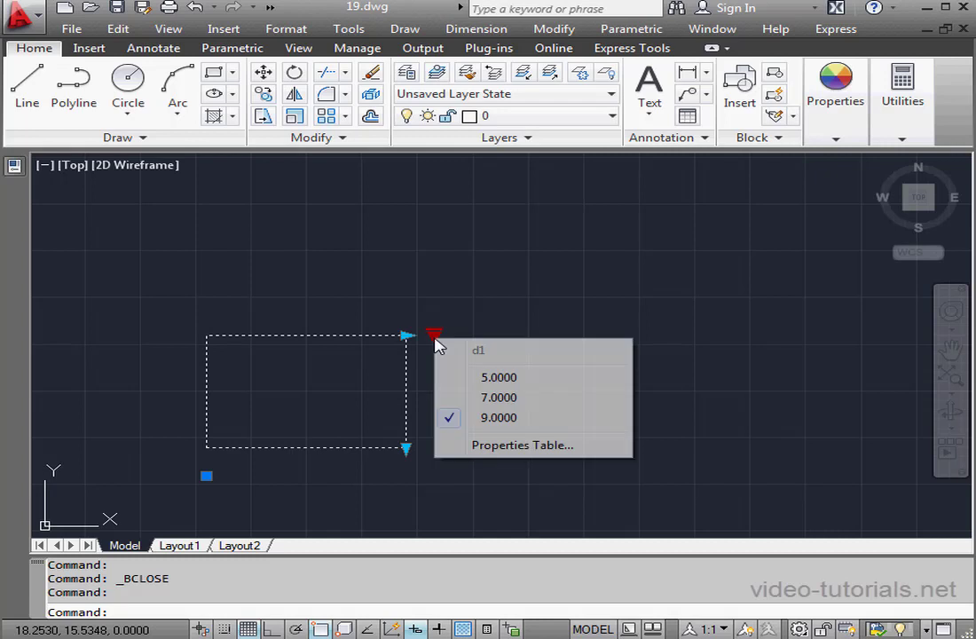
{"action": "left_click", "coordinate": [512, 379]}
{"action": "left_click", "coordinate": [434, 334]}
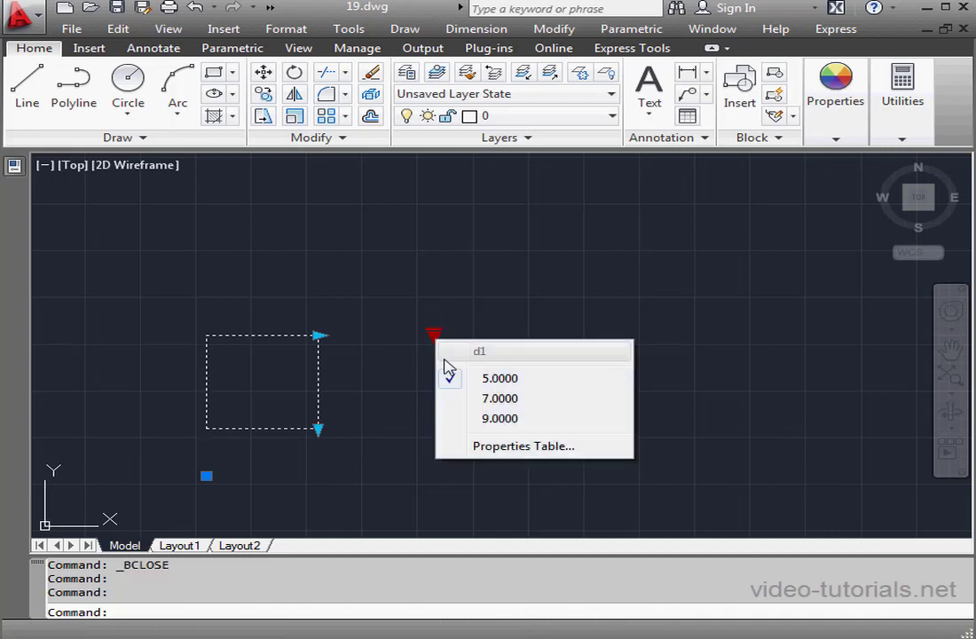
{"action": "left_click", "coordinate": [466, 398]}
{"action": "left_click", "coordinate": [434, 334]}
{"action": "left_click", "coordinate": [494, 419]}
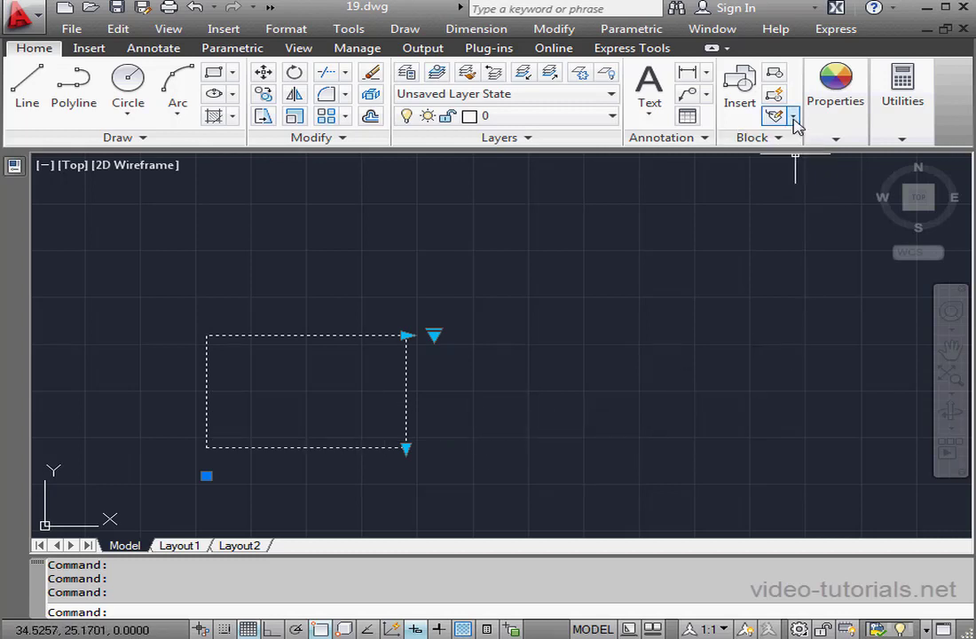
- Reopen 'Block' in the Block Editor and fix the square's top-left corner with a Fix constraint
{"action": "left_click", "coordinate": [776, 96]}
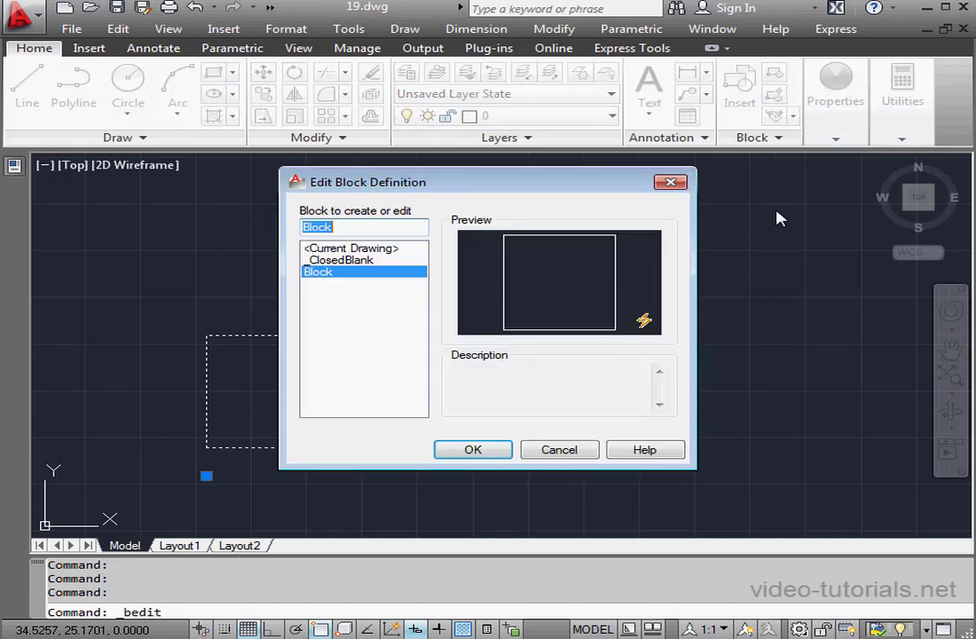
{"action": "left_click", "coordinate": [473, 450]}
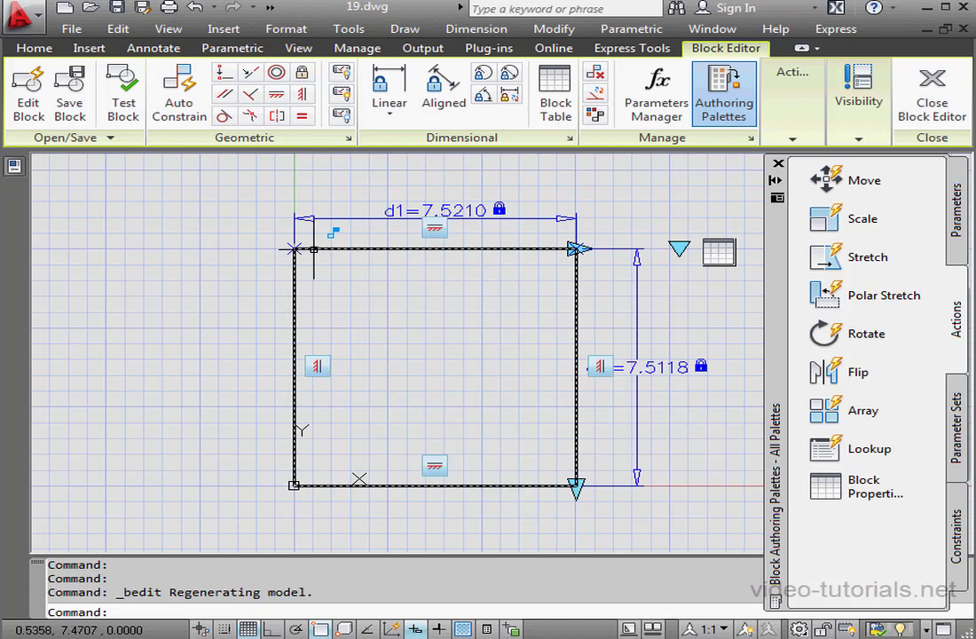
{"action": "left_click", "coordinate": [301, 72]}
{"action": "left_click", "coordinate": [294, 248]}
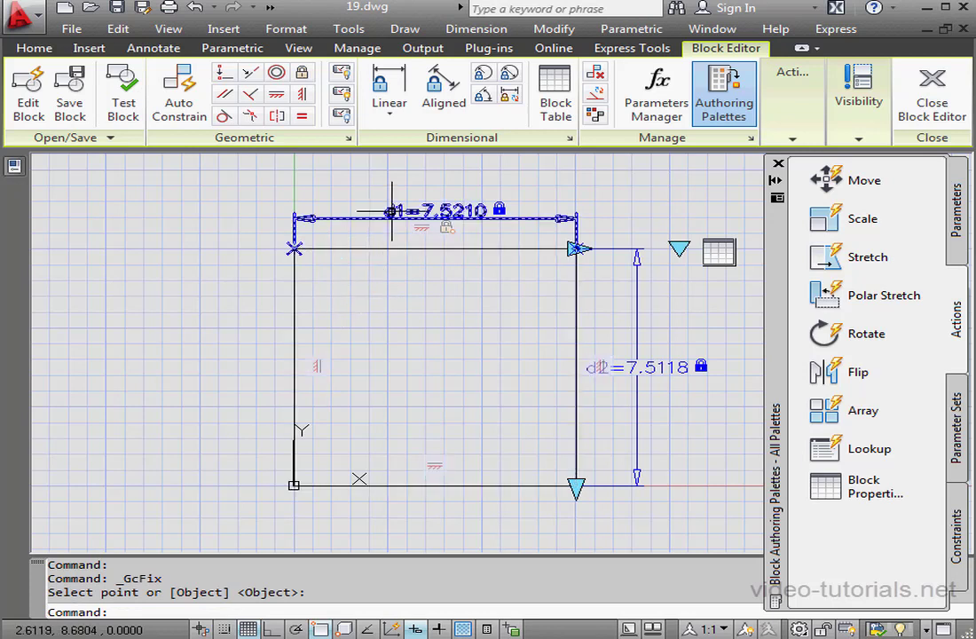
{"action": "left_click", "coordinate": [445, 211]}
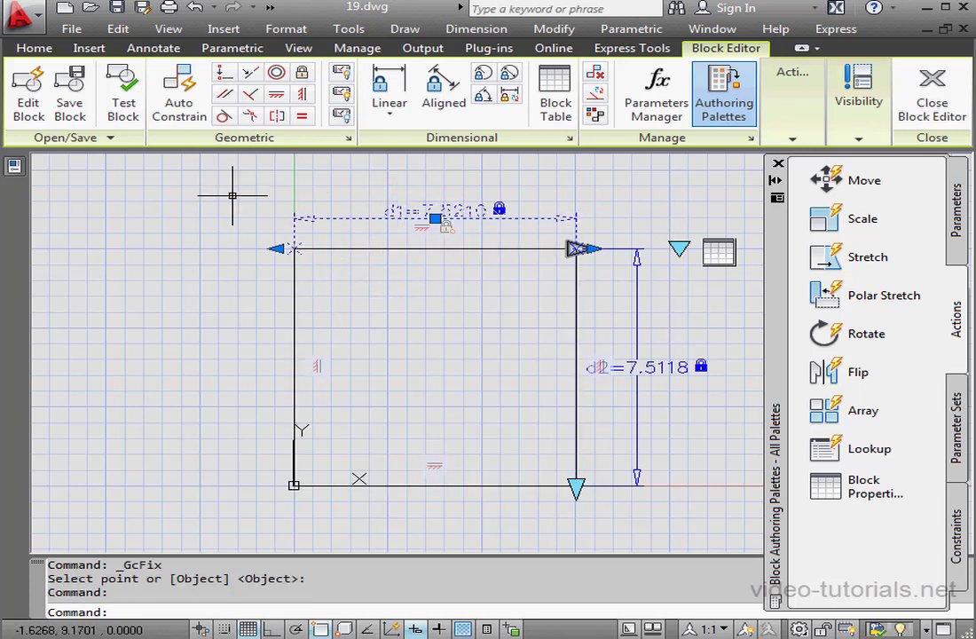
- Set the d1 width constraint's Expression to 5 in the Properties palette
{"action": "mouse_move", "coordinate": [21, 166]}
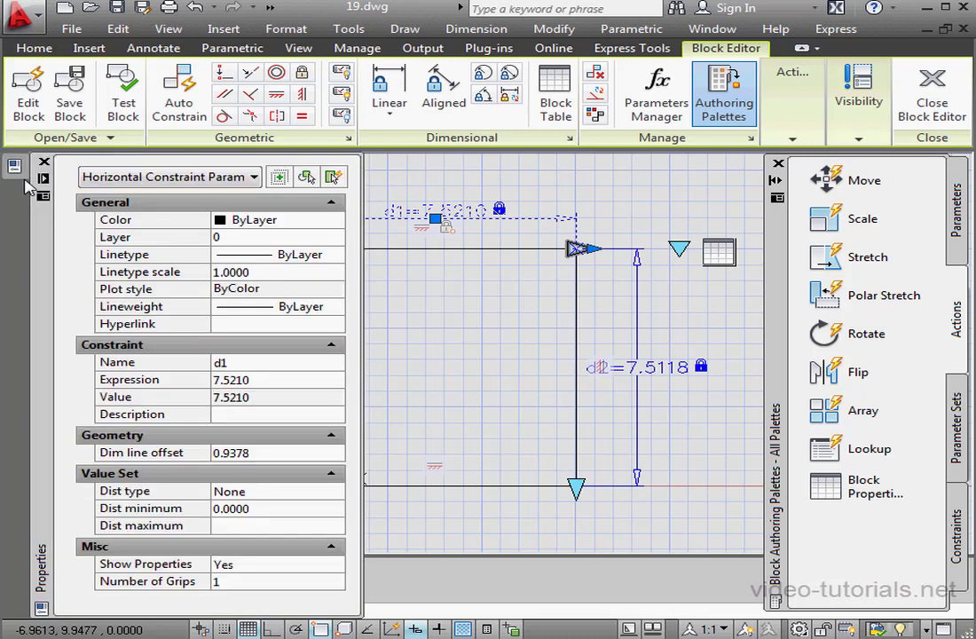
{"action": "left_click", "coordinate": [228, 380]}
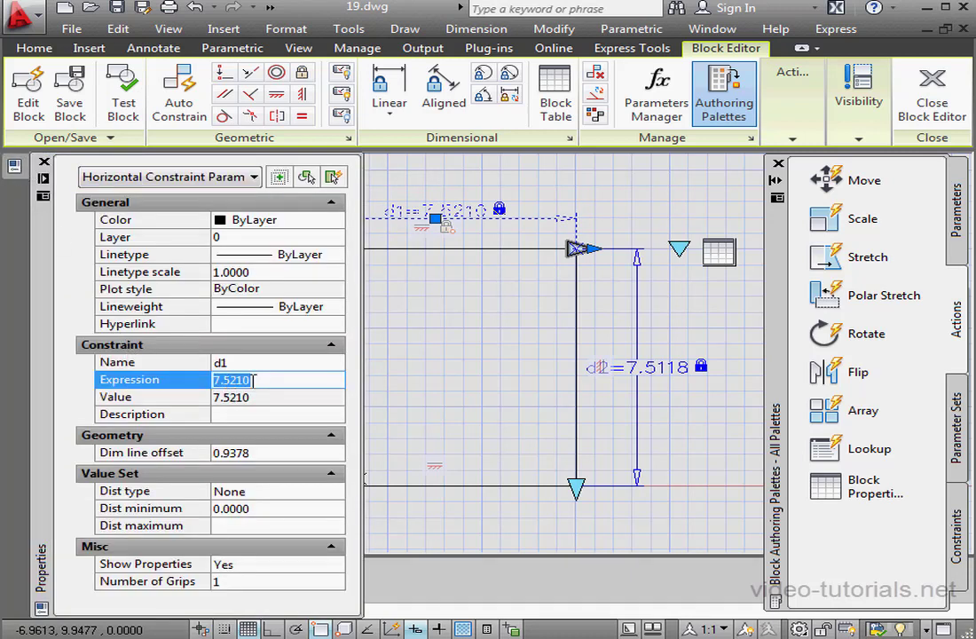
{"action": "type", "text": "5"}
{"action": "left_click", "coordinate": [258, 401]}
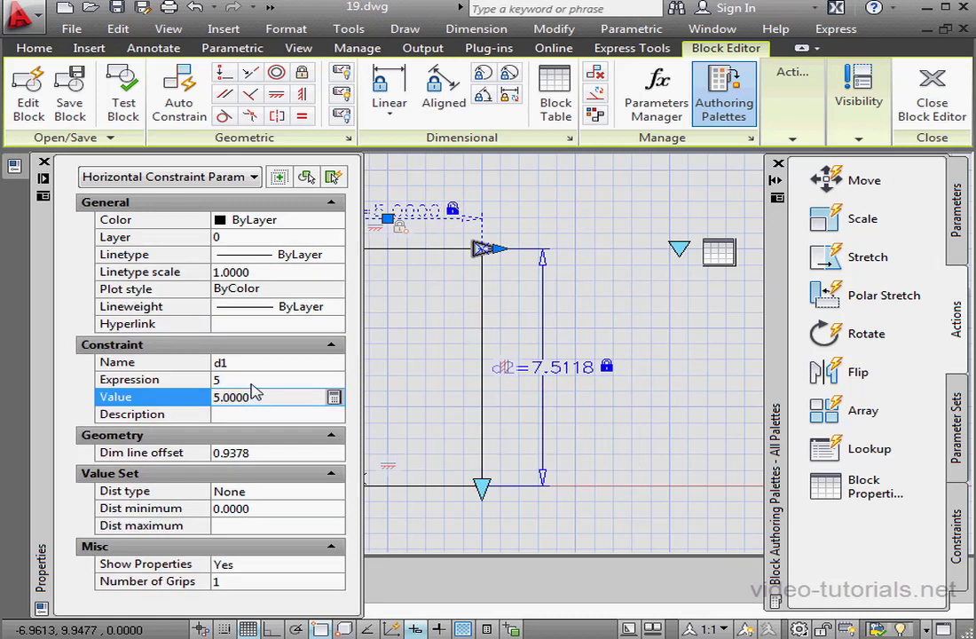
- Select d2, filter to Vertical Constraint Parameter and set its Expression to 5
{"action": "left_click", "coordinate": [589, 424]}
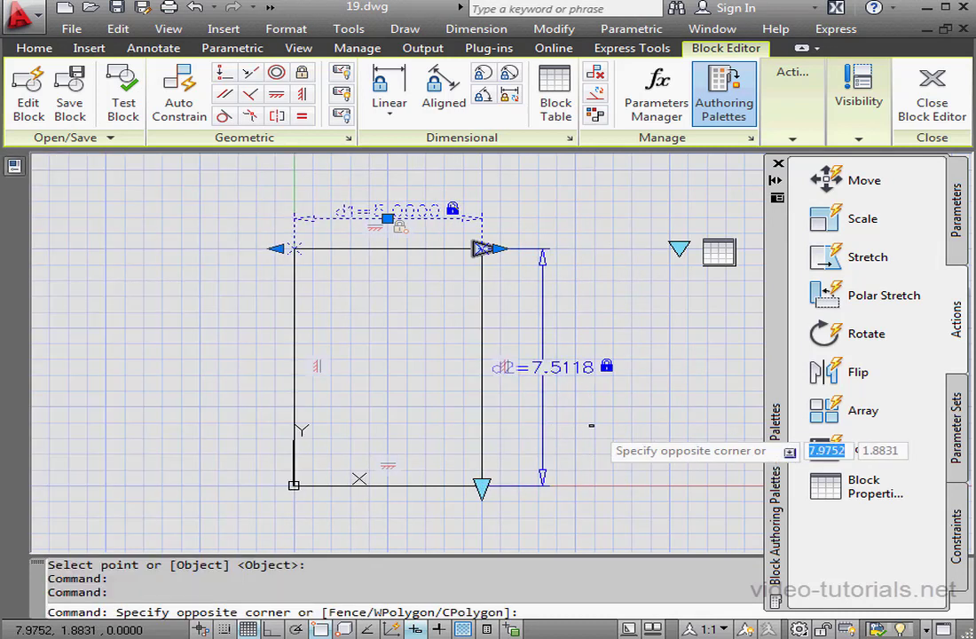
{"action": "left_click", "coordinate": [561, 359]}
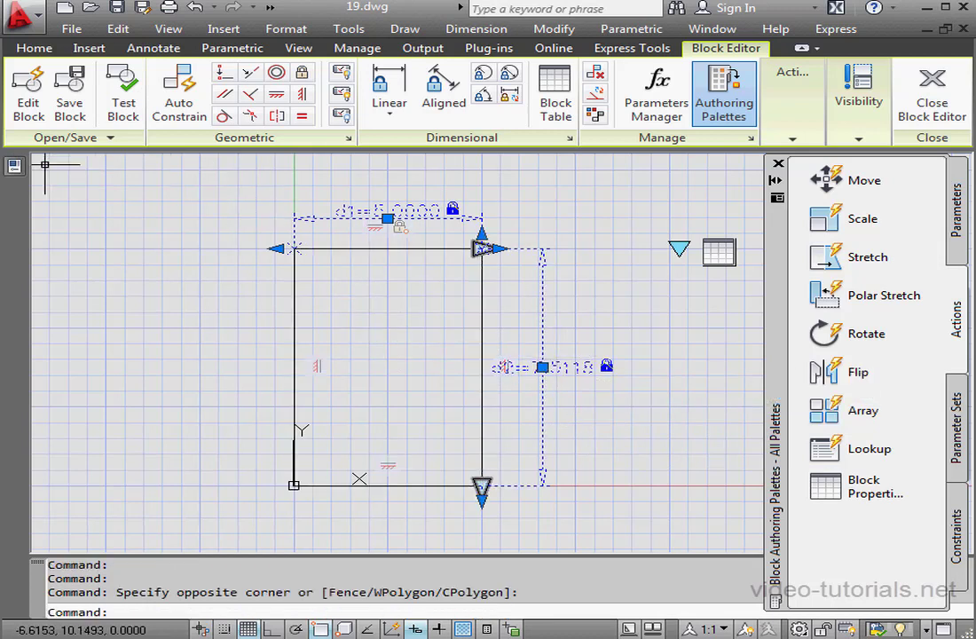
{"action": "mouse_move", "coordinate": [23, 169]}
{"action": "left_click", "coordinate": [255, 177]}
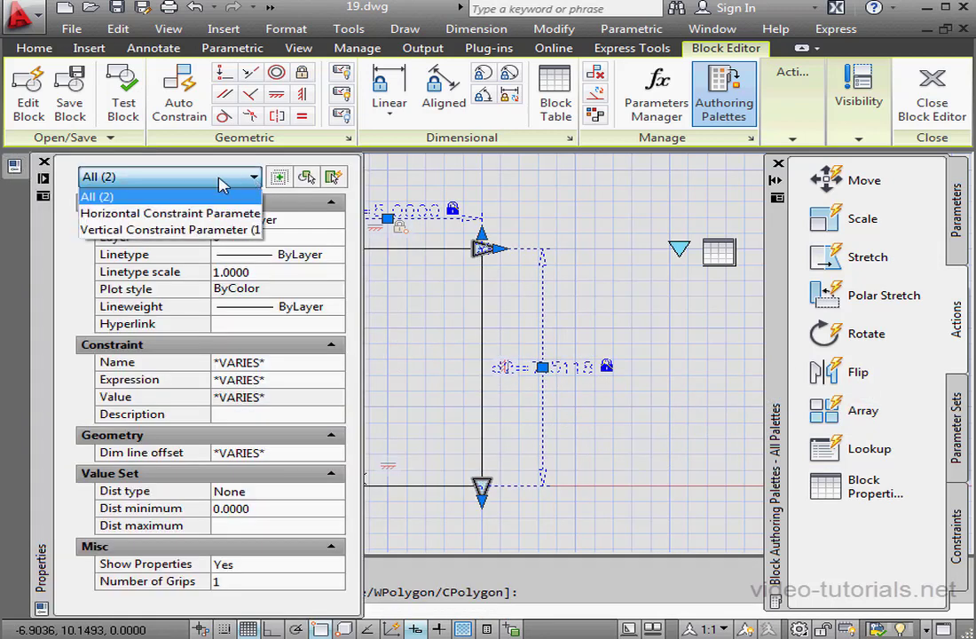
{"action": "left_click", "coordinate": [213, 228]}
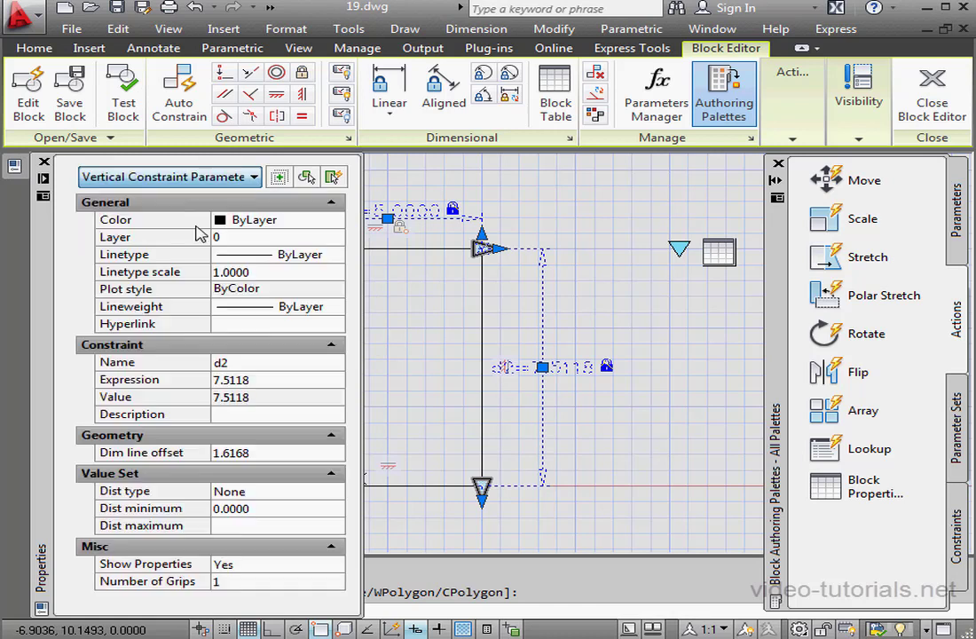
{"action": "left_click", "coordinate": [249, 381]}
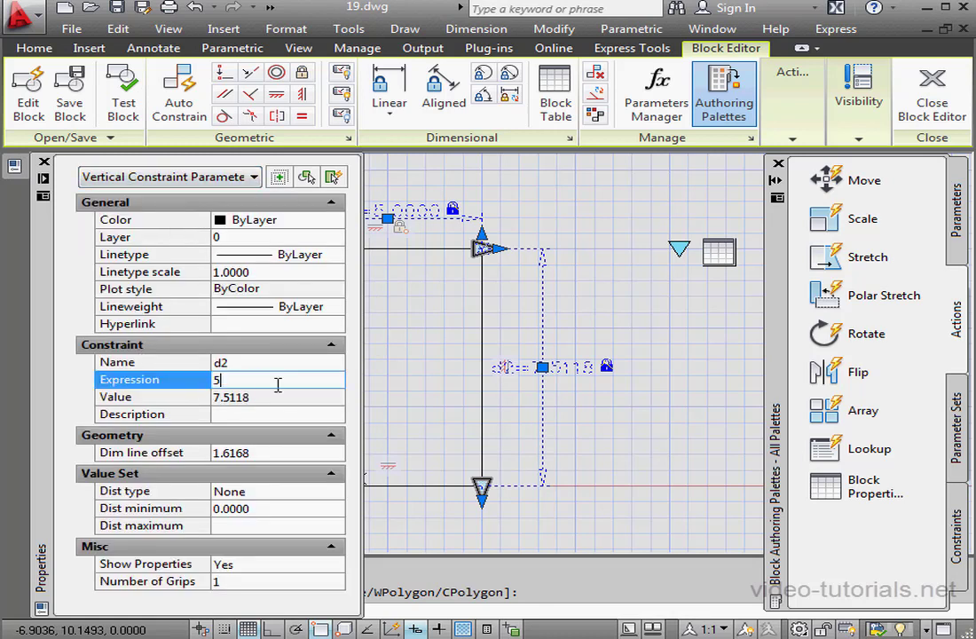
{"action": "key", "text": "Return"}
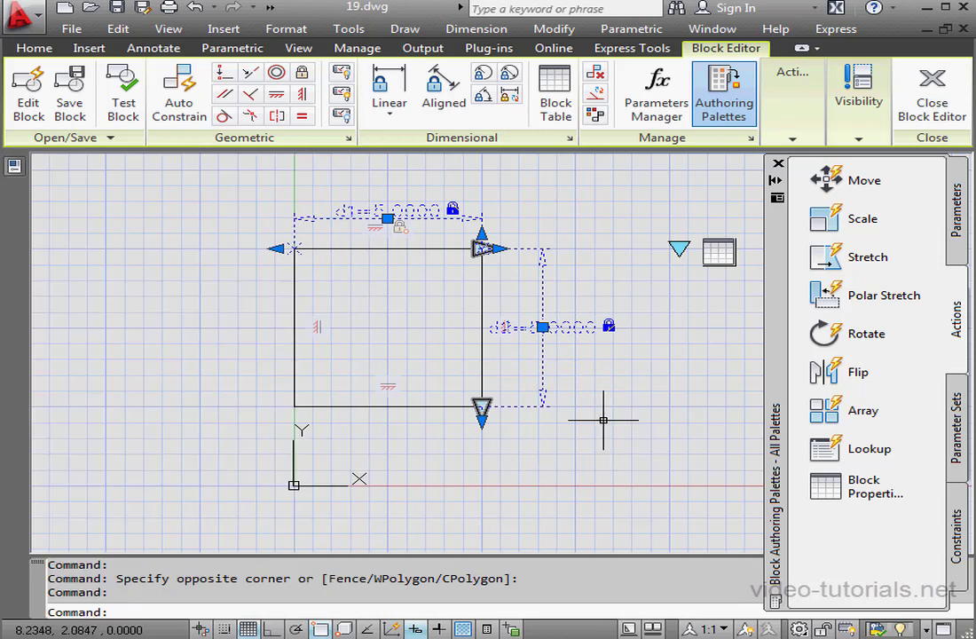
{"action": "key", "text": "Escape"}
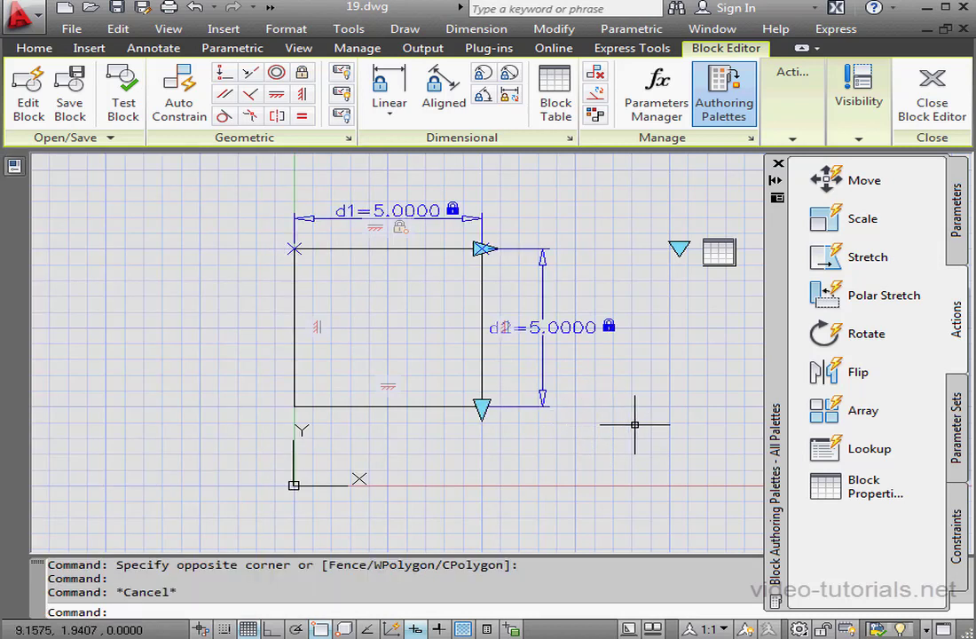
- Close the Block Editor, saving the changes, and select the block in the drawing
{"action": "left_click", "coordinate": [933, 102]}
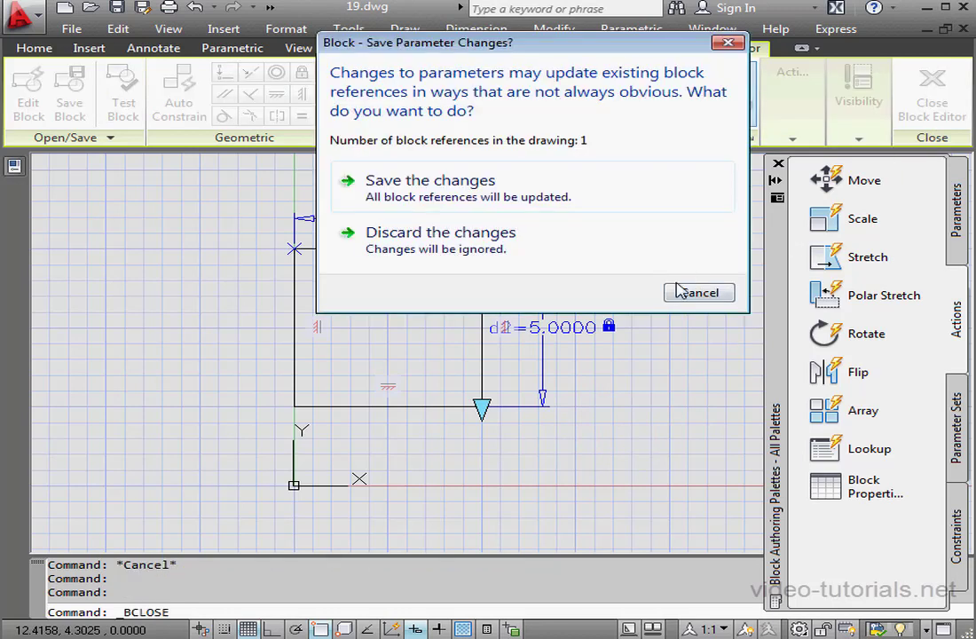
{"action": "left_click", "coordinate": [447, 200]}
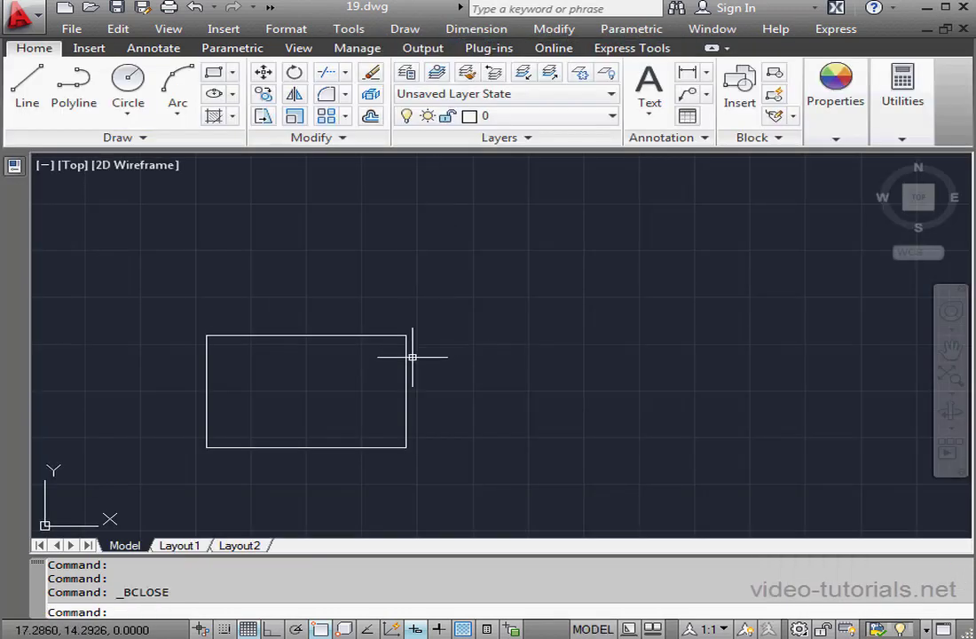
{"action": "left_click", "coordinate": [407, 357]}
- Step the block's d1 width through 5.0000, 7.0000 and 9.0000, ending at 9 by 6
{"action": "left_click", "coordinate": [434, 335]}
{"action": "left_click", "coordinate": [501, 378]}
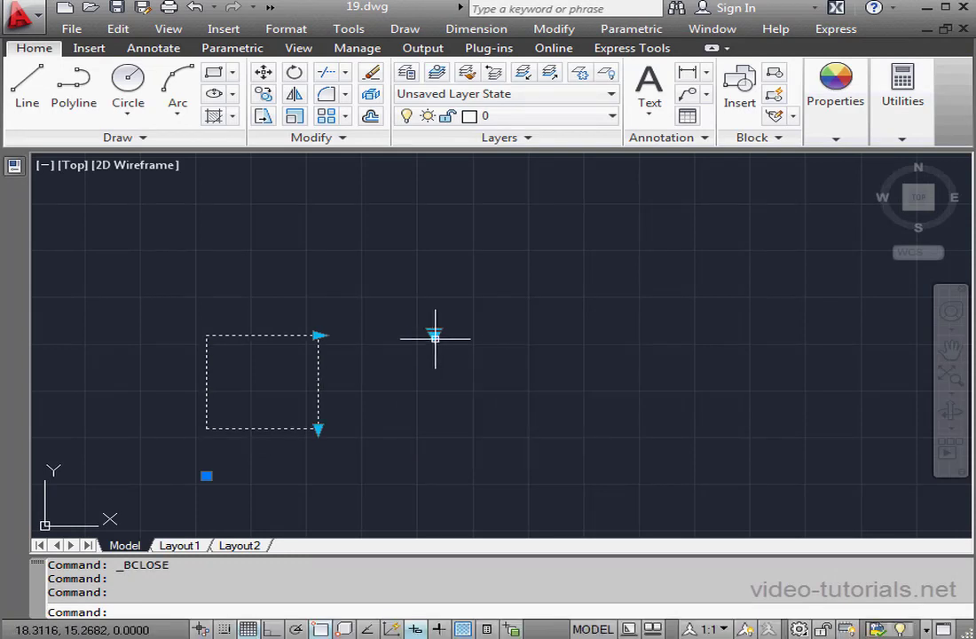
{"action": "left_click", "coordinate": [434, 334]}
{"action": "left_click", "coordinate": [473, 395]}
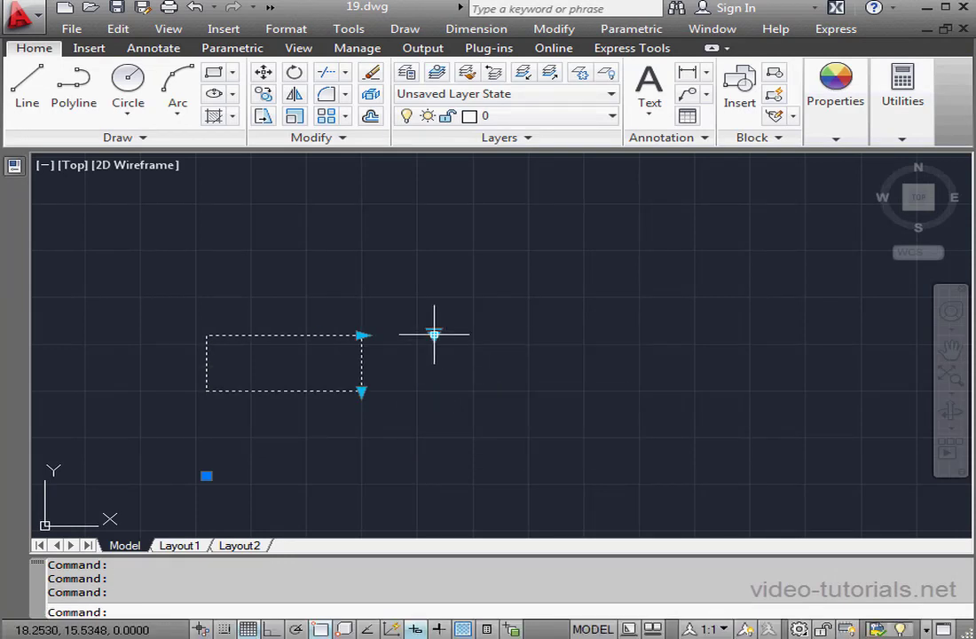
{"action": "left_click", "coordinate": [434, 334]}
{"action": "left_click", "coordinate": [476, 417]}
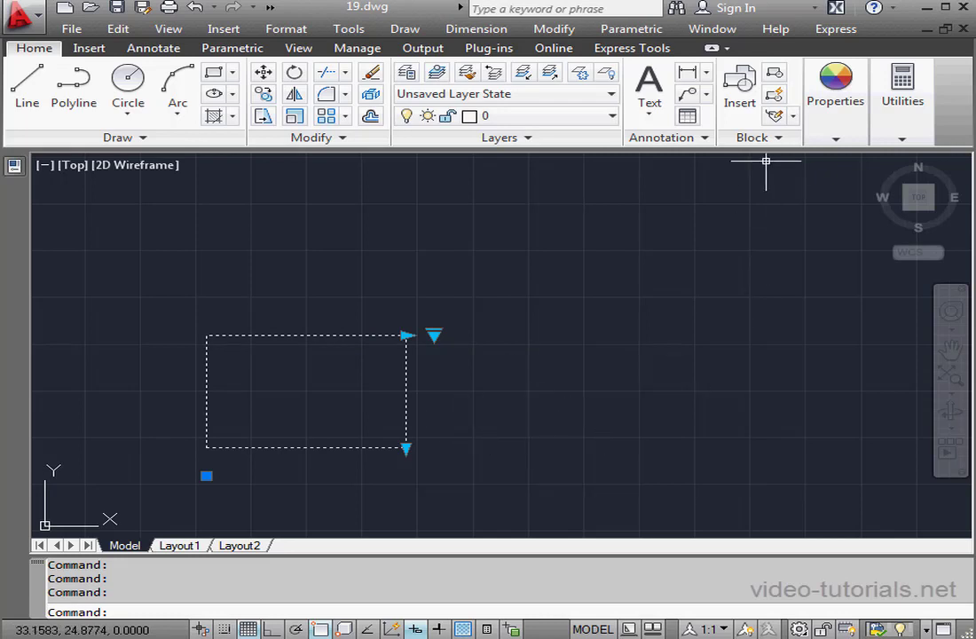
- Insert a second copy of 'Block' above and to the right of the first
{"action": "left_click", "coordinate": [742, 89]}
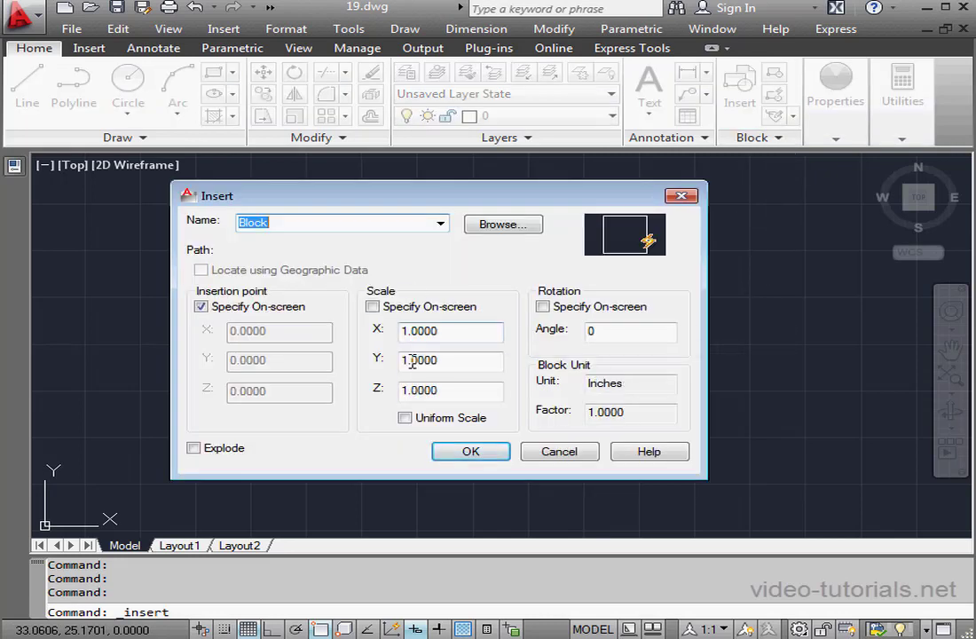
{"action": "left_click", "coordinate": [476, 454]}
{"action": "left_click", "coordinate": [649, 348]}
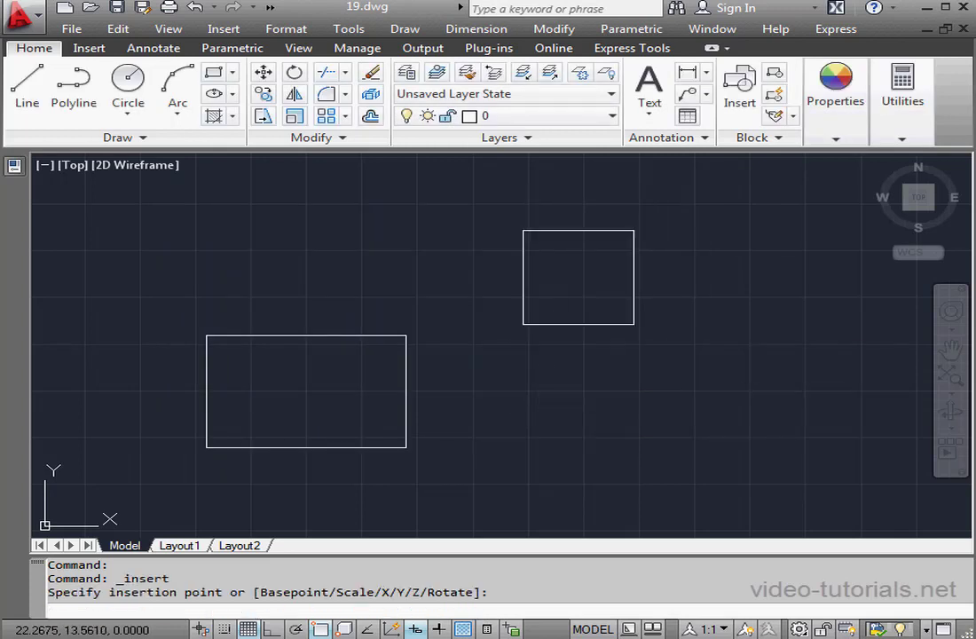
- Check the new block's d1 width list, keeping it at 5.0000
{"action": "left_click", "coordinate": [635, 305]}
{"action": "left_click", "coordinate": [750, 229]}
{"action": "left_click", "coordinate": [801, 273]}
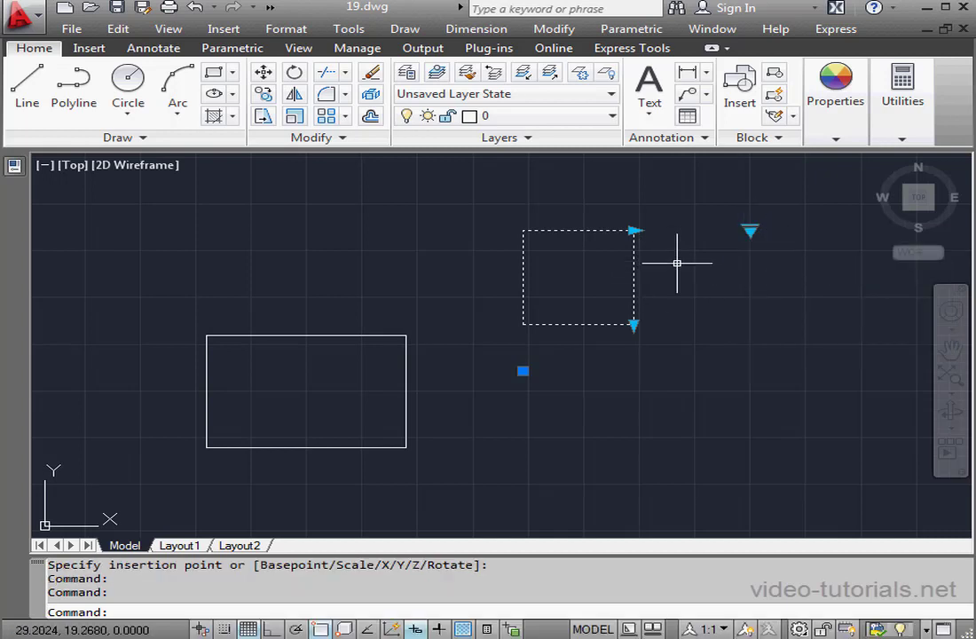
{"action": "left_click", "coordinate": [750, 229]}
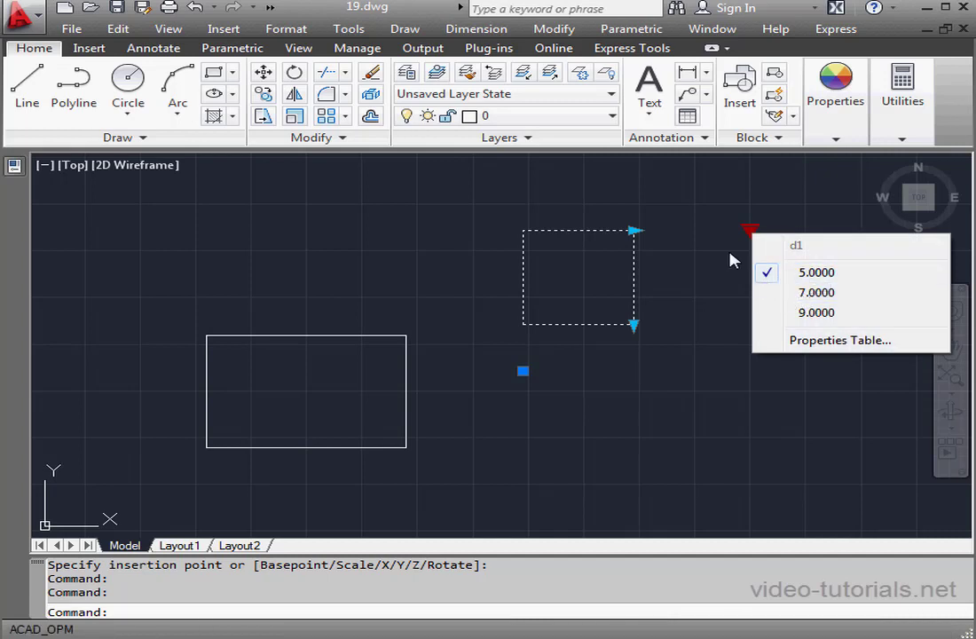
{"action": "key", "text": "Escape"}
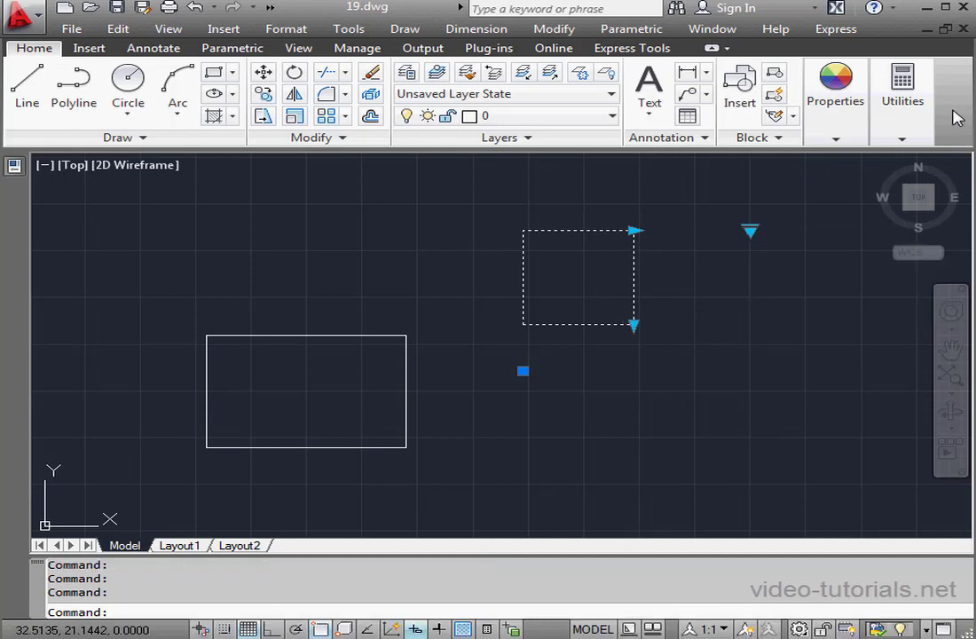